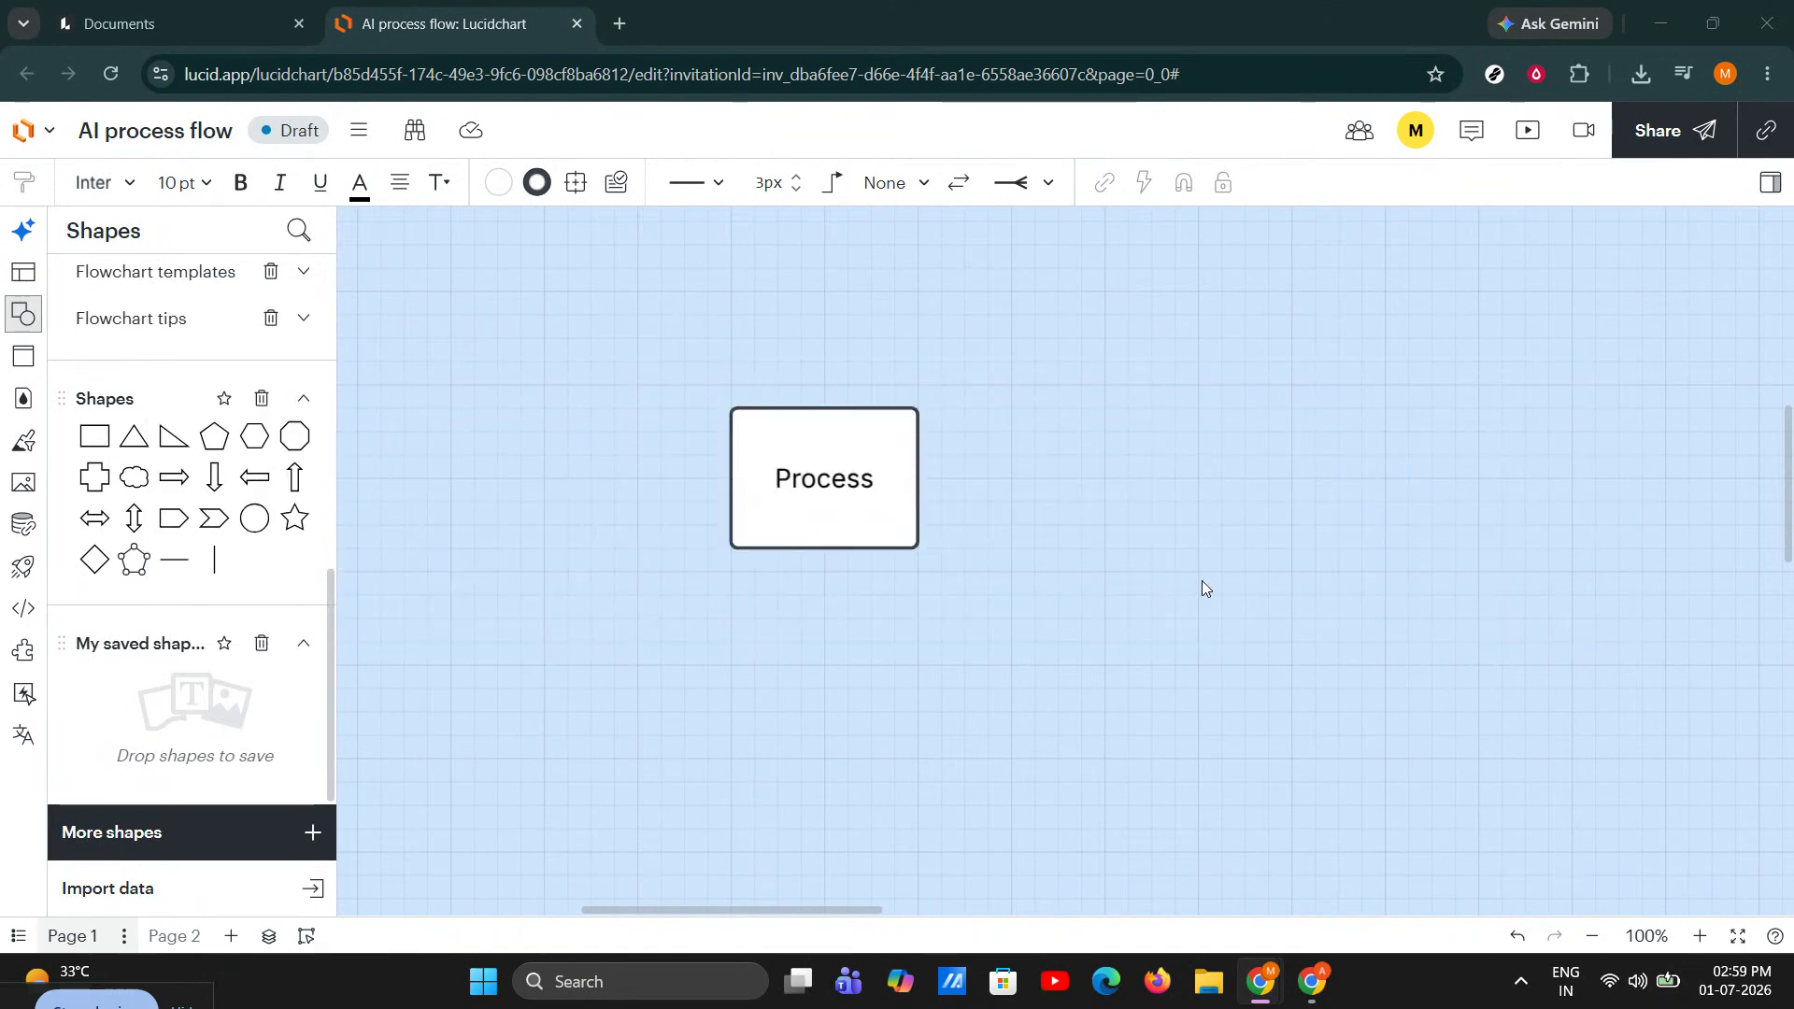
Step: Set the Process shape's label to the Gentium Basic font at 11 pt
click(923, 409)
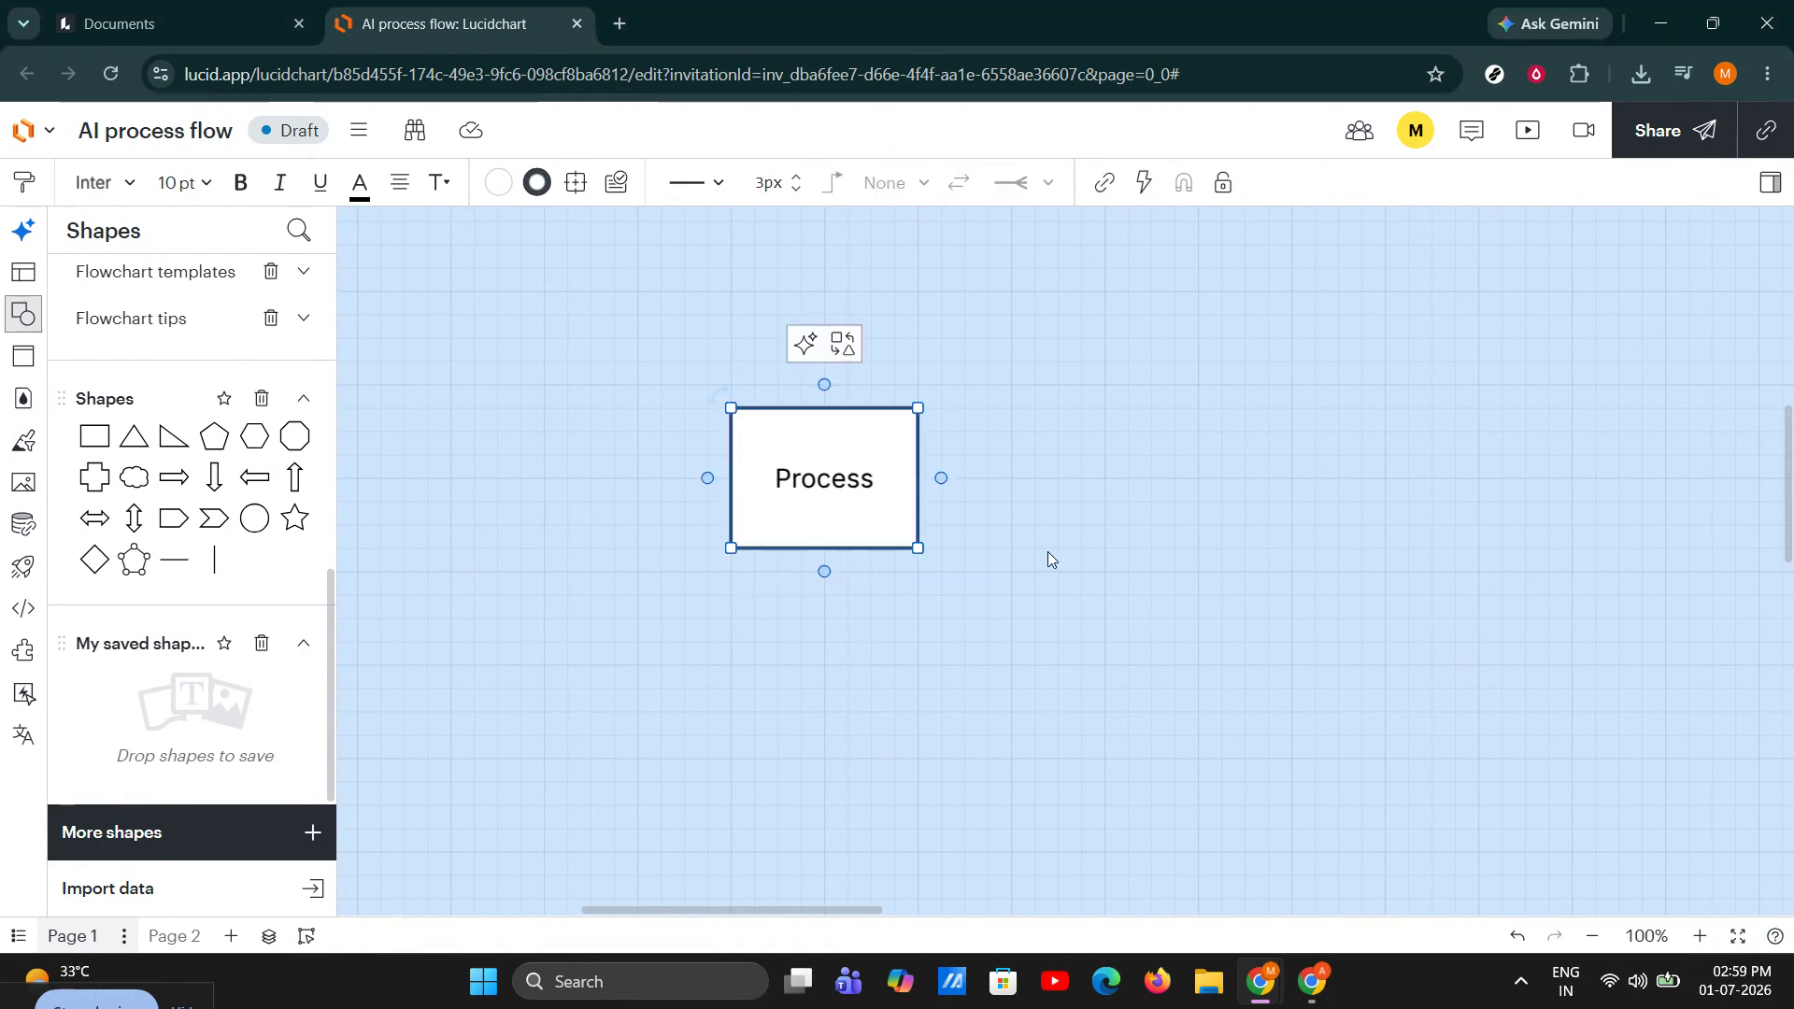
double_click(837, 476)
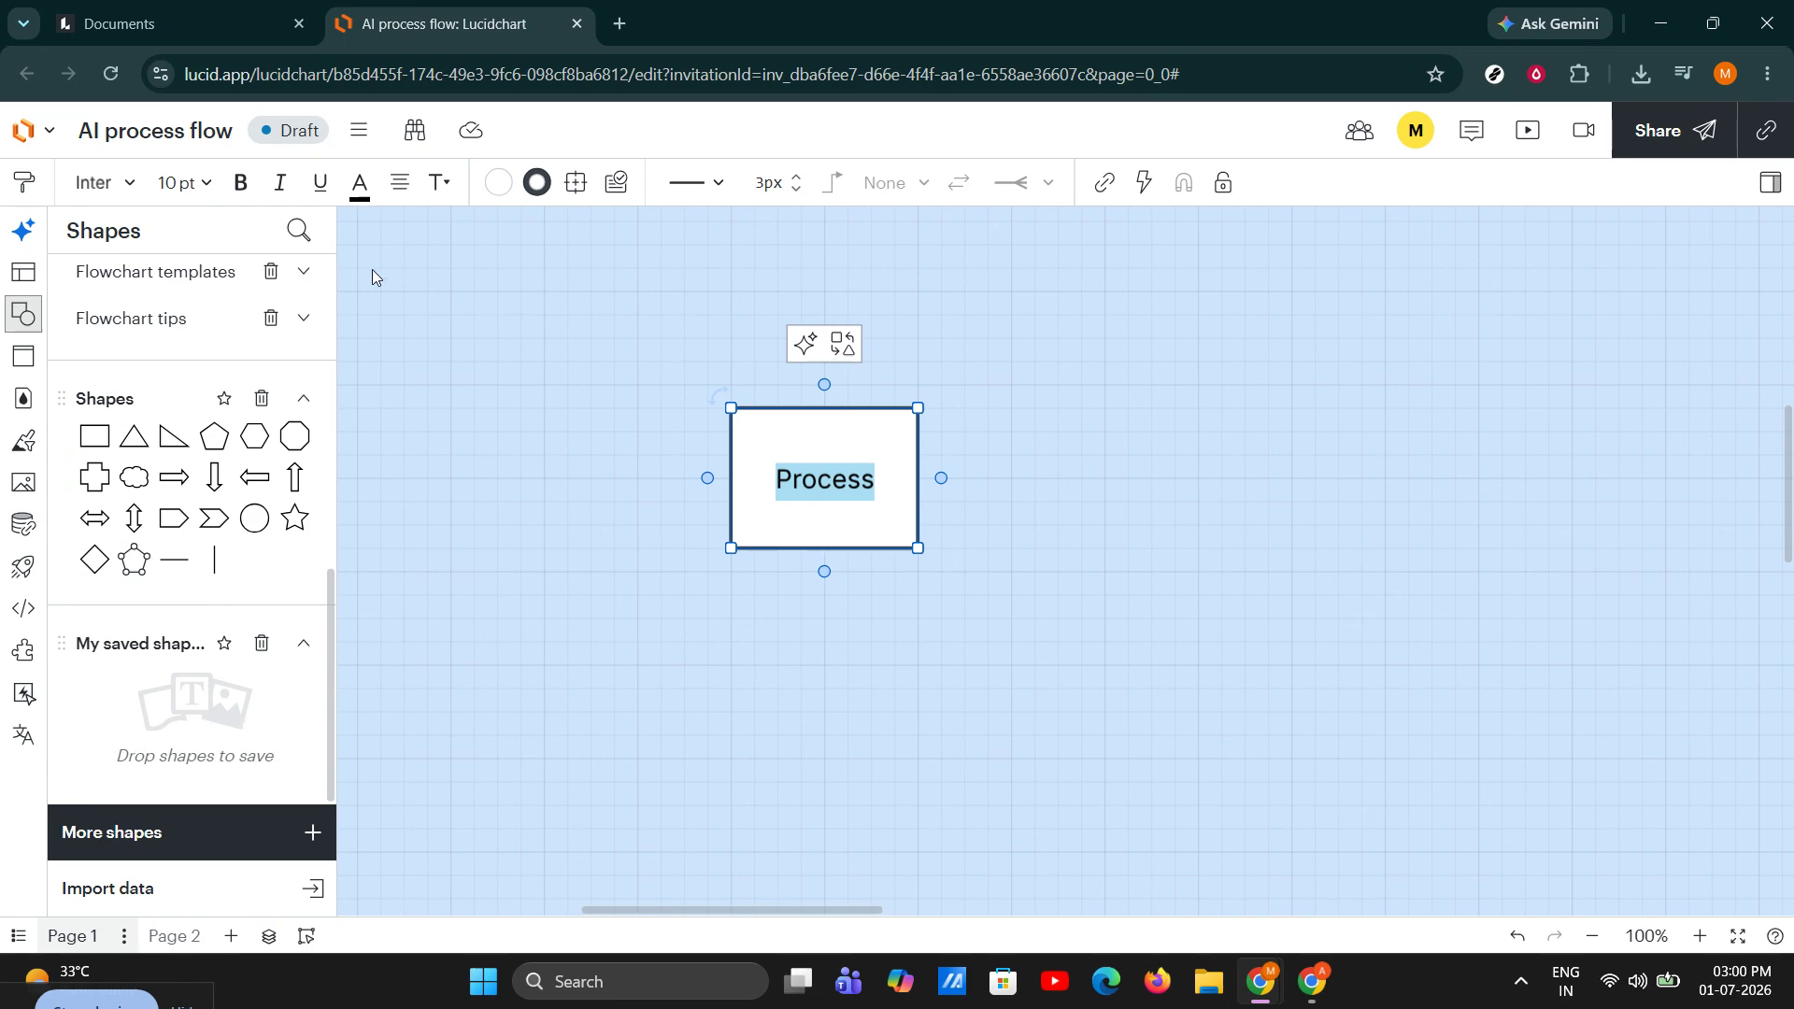
click(105, 182)
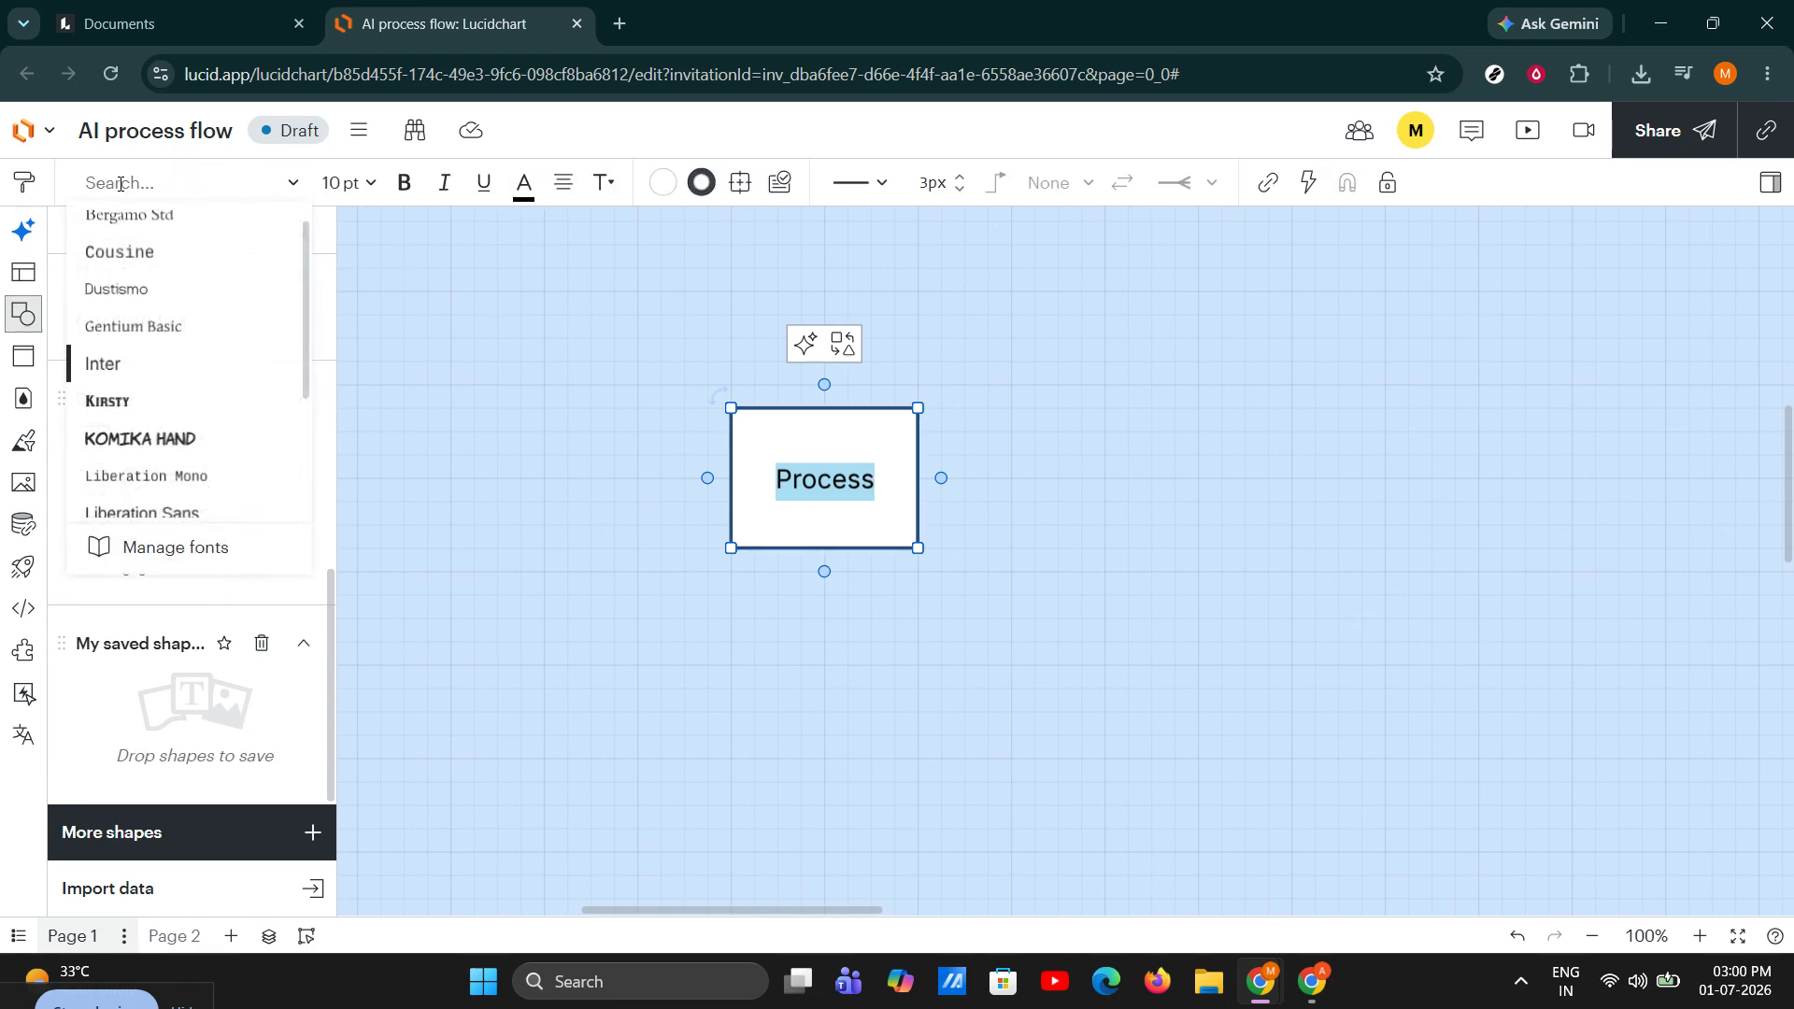
click(180, 326)
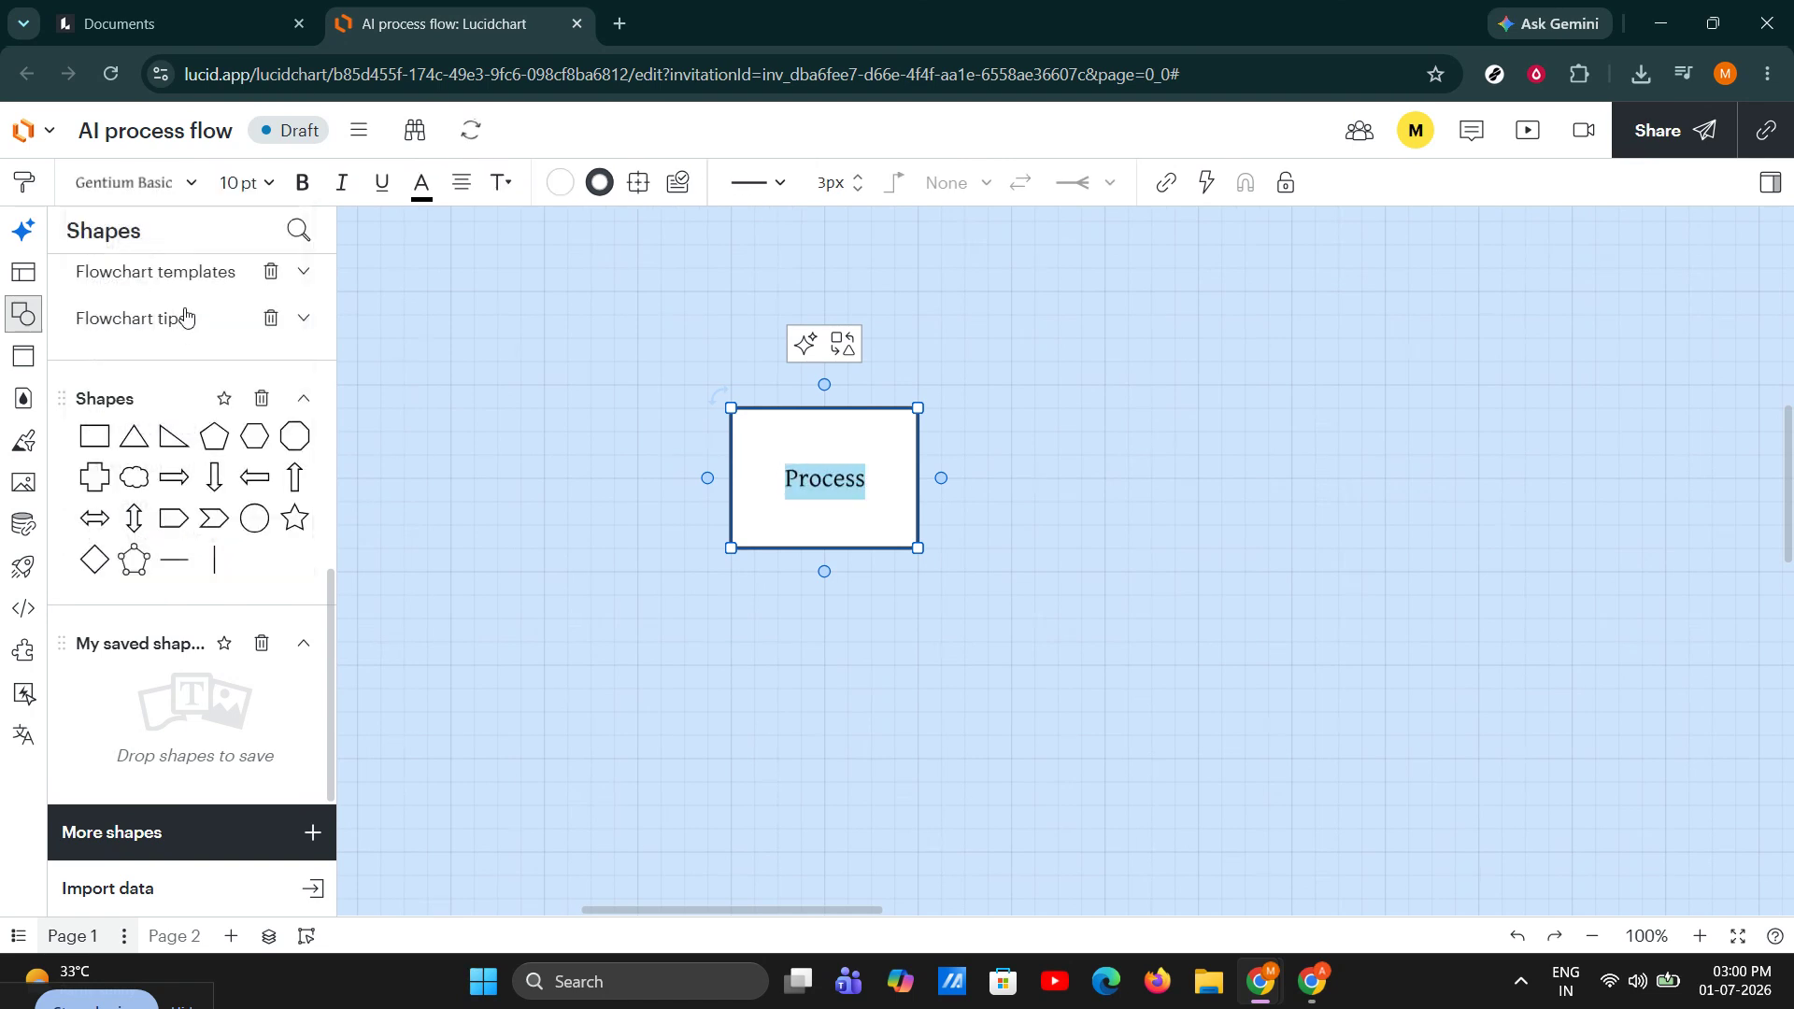
click(254, 182)
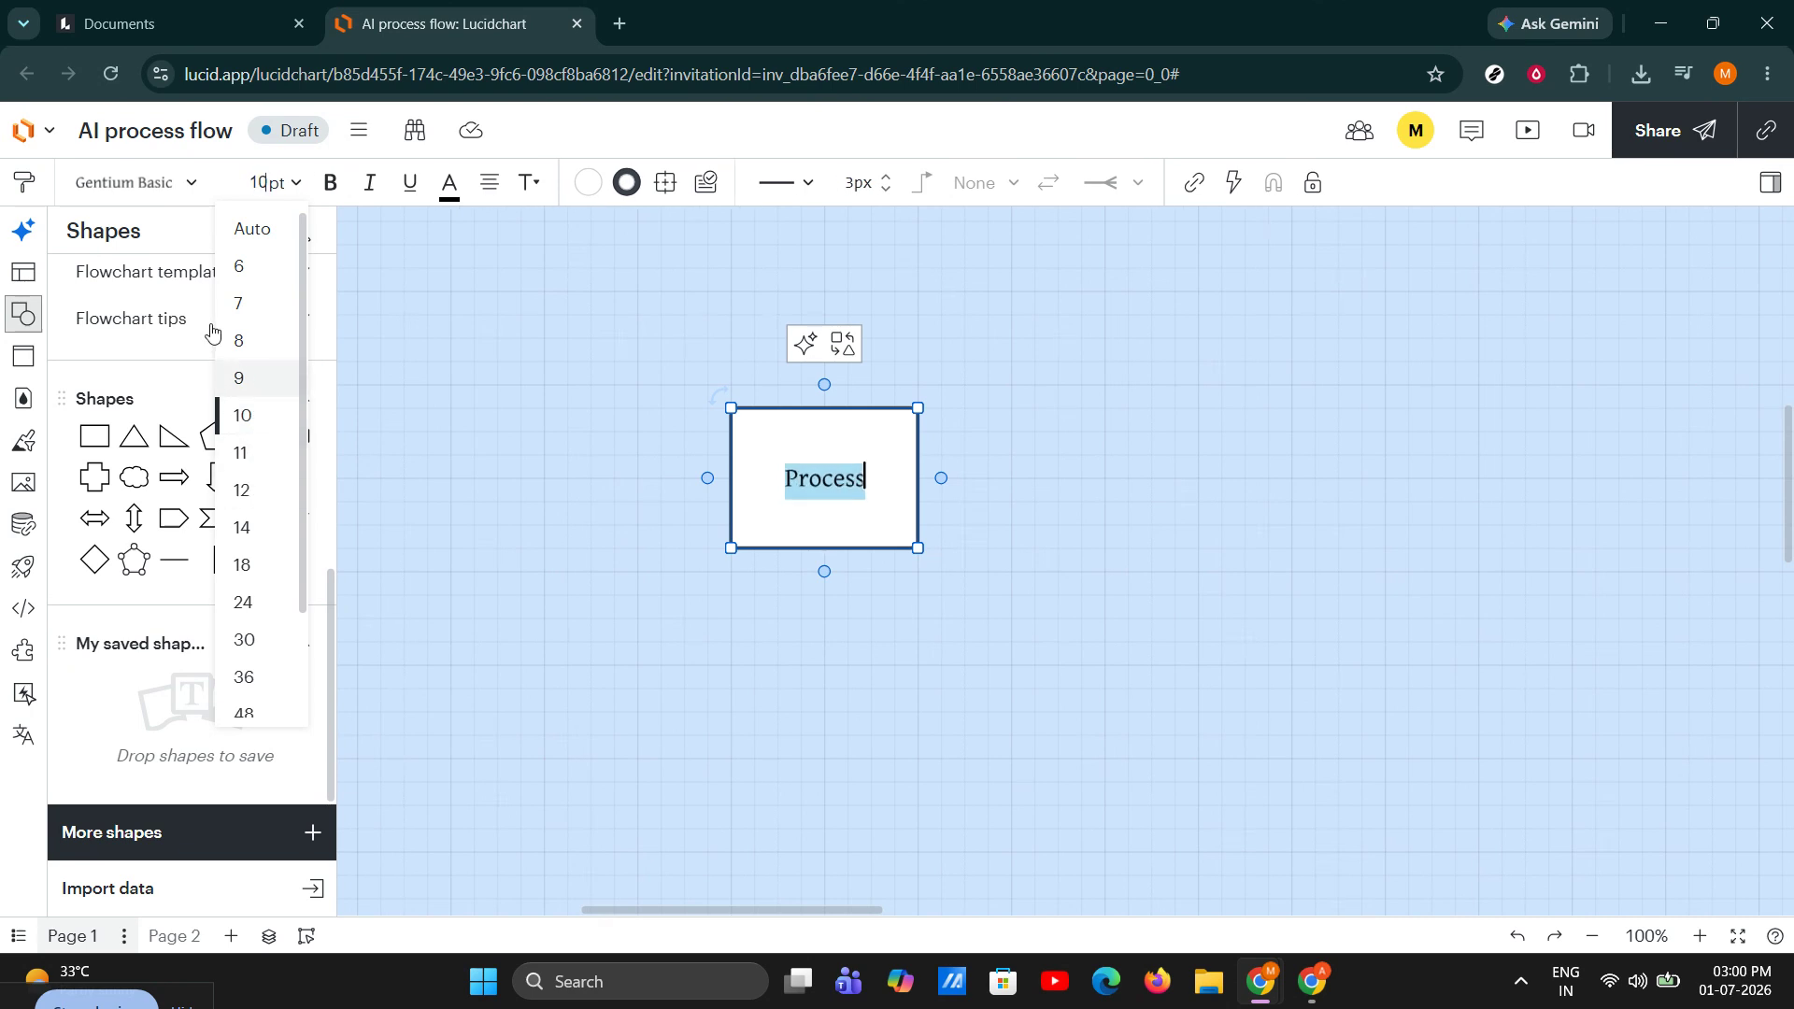
click(246, 456)
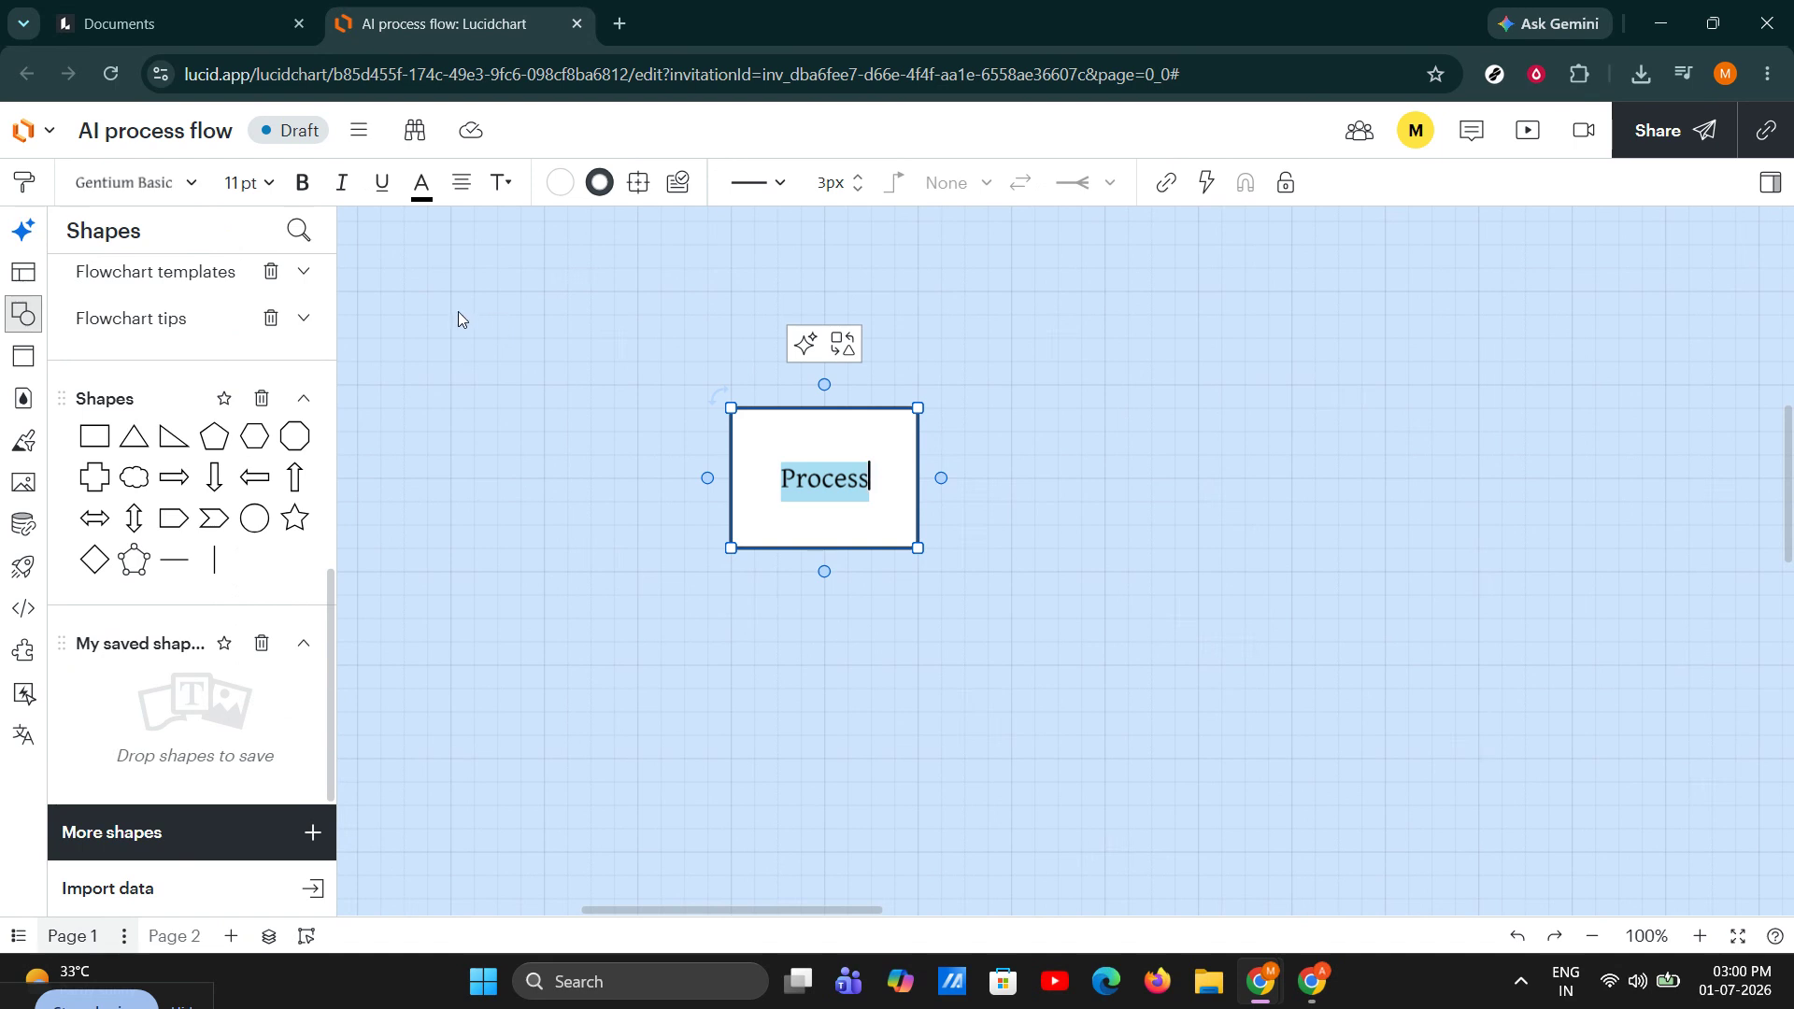
Step: Make the Process label bold and italic, trying underline and removing it again
click(302, 182)
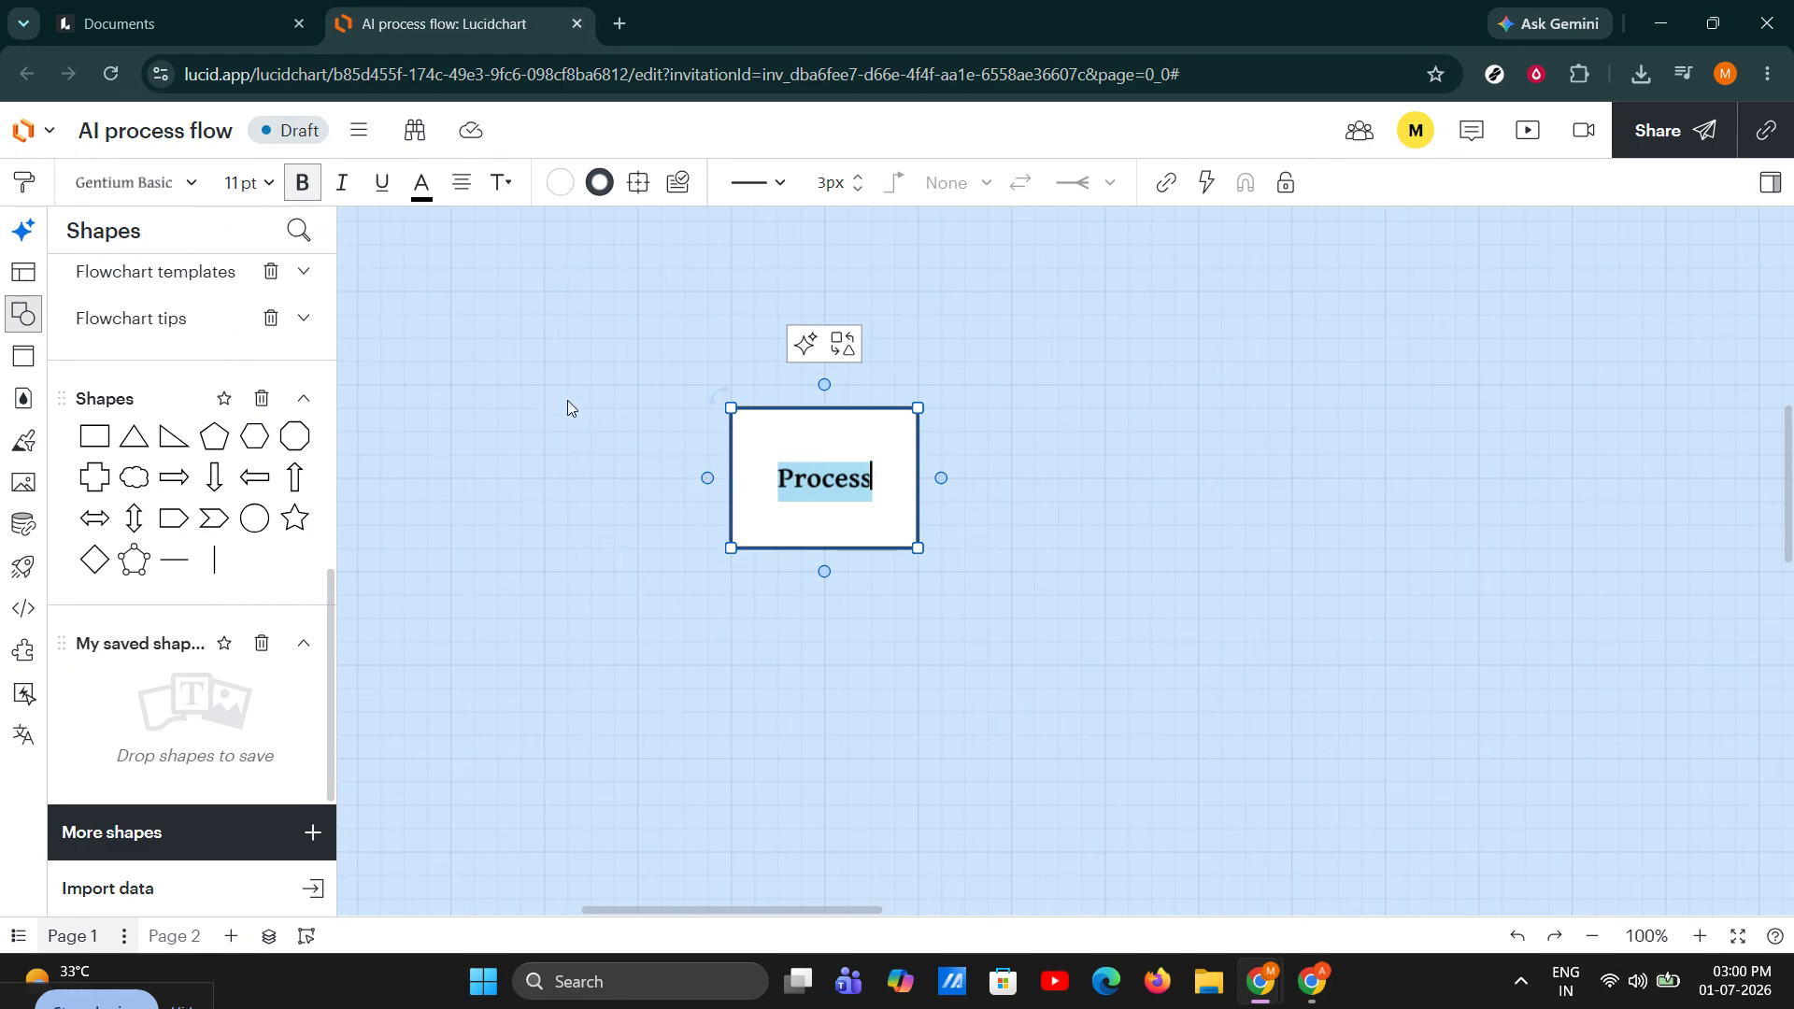
click(340, 192)
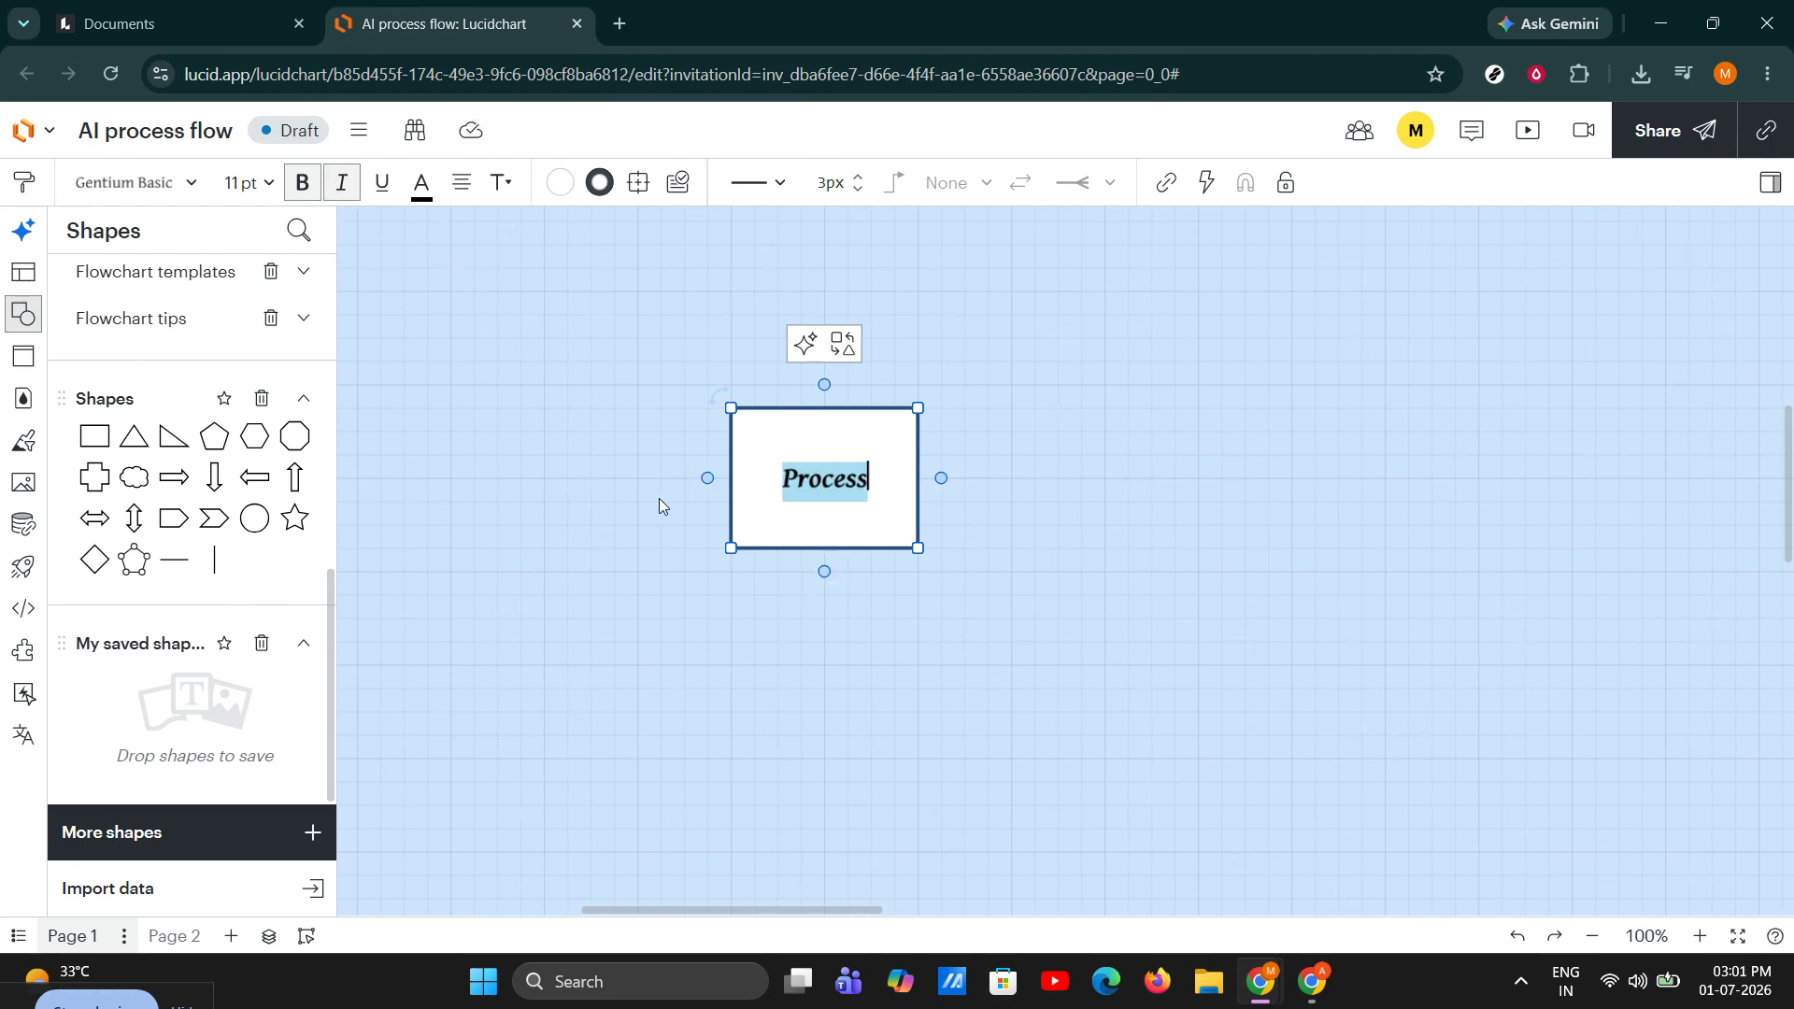
click(376, 194)
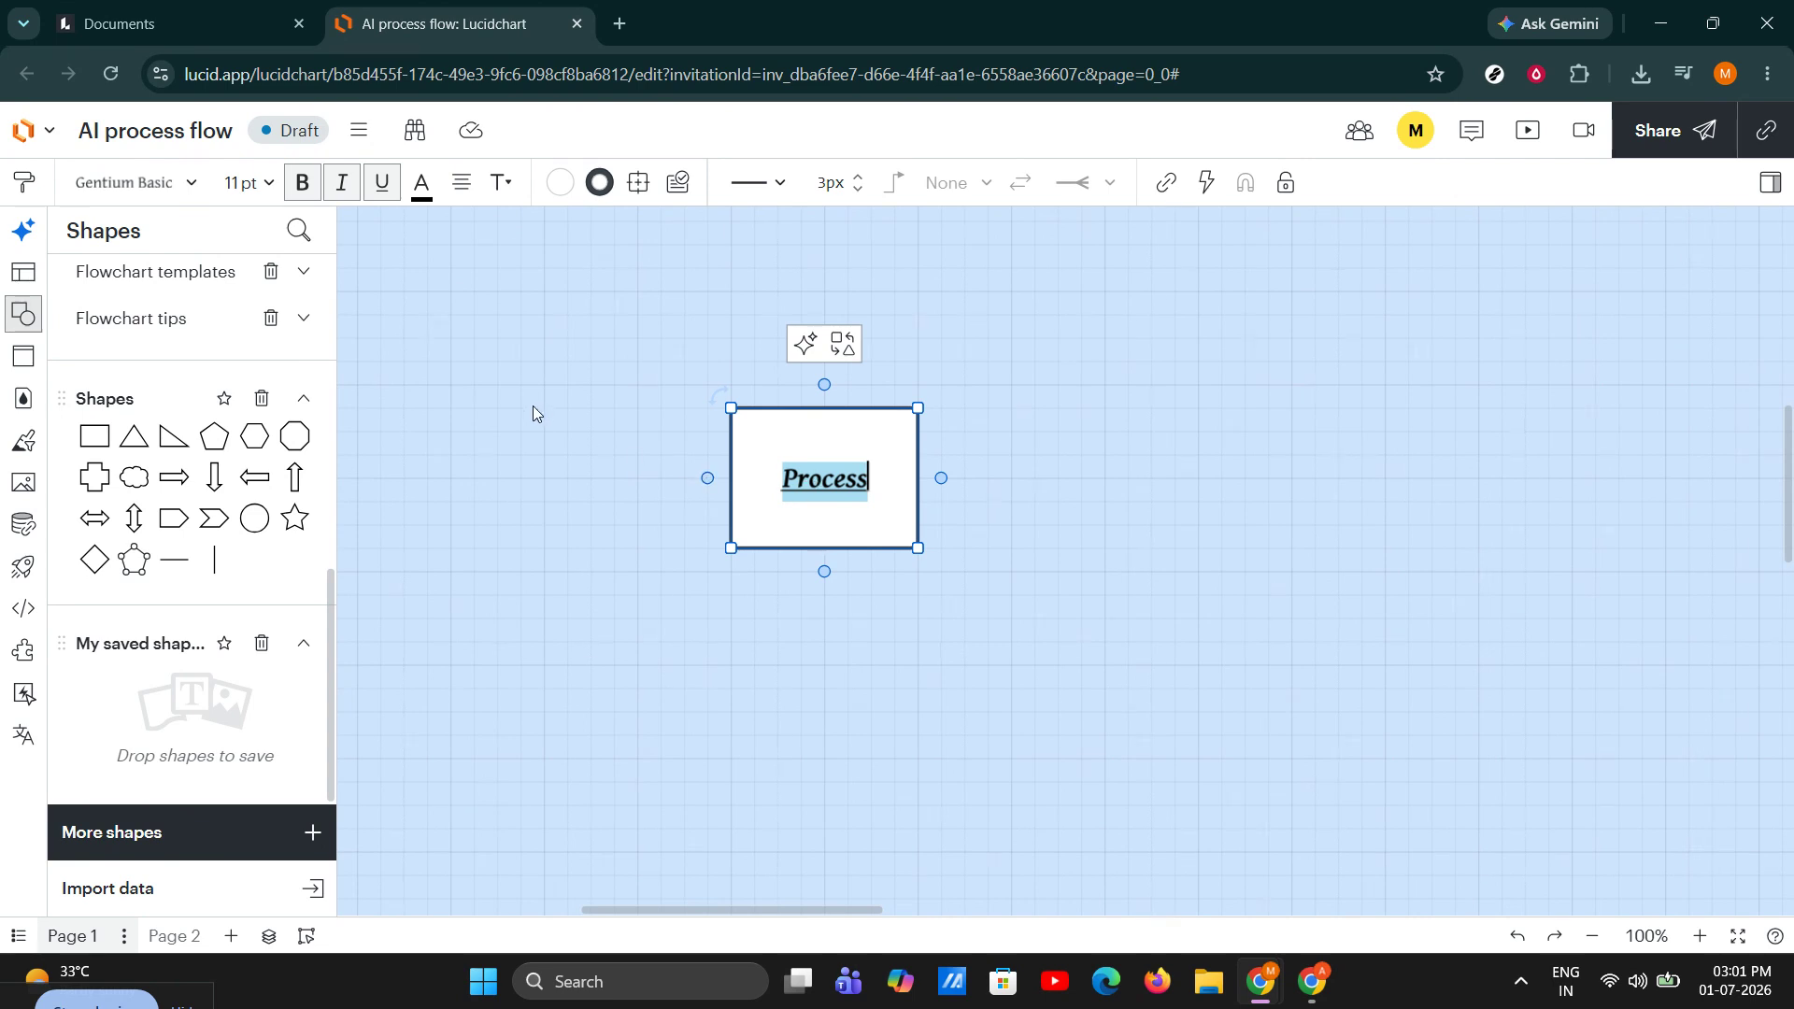
click(376, 194)
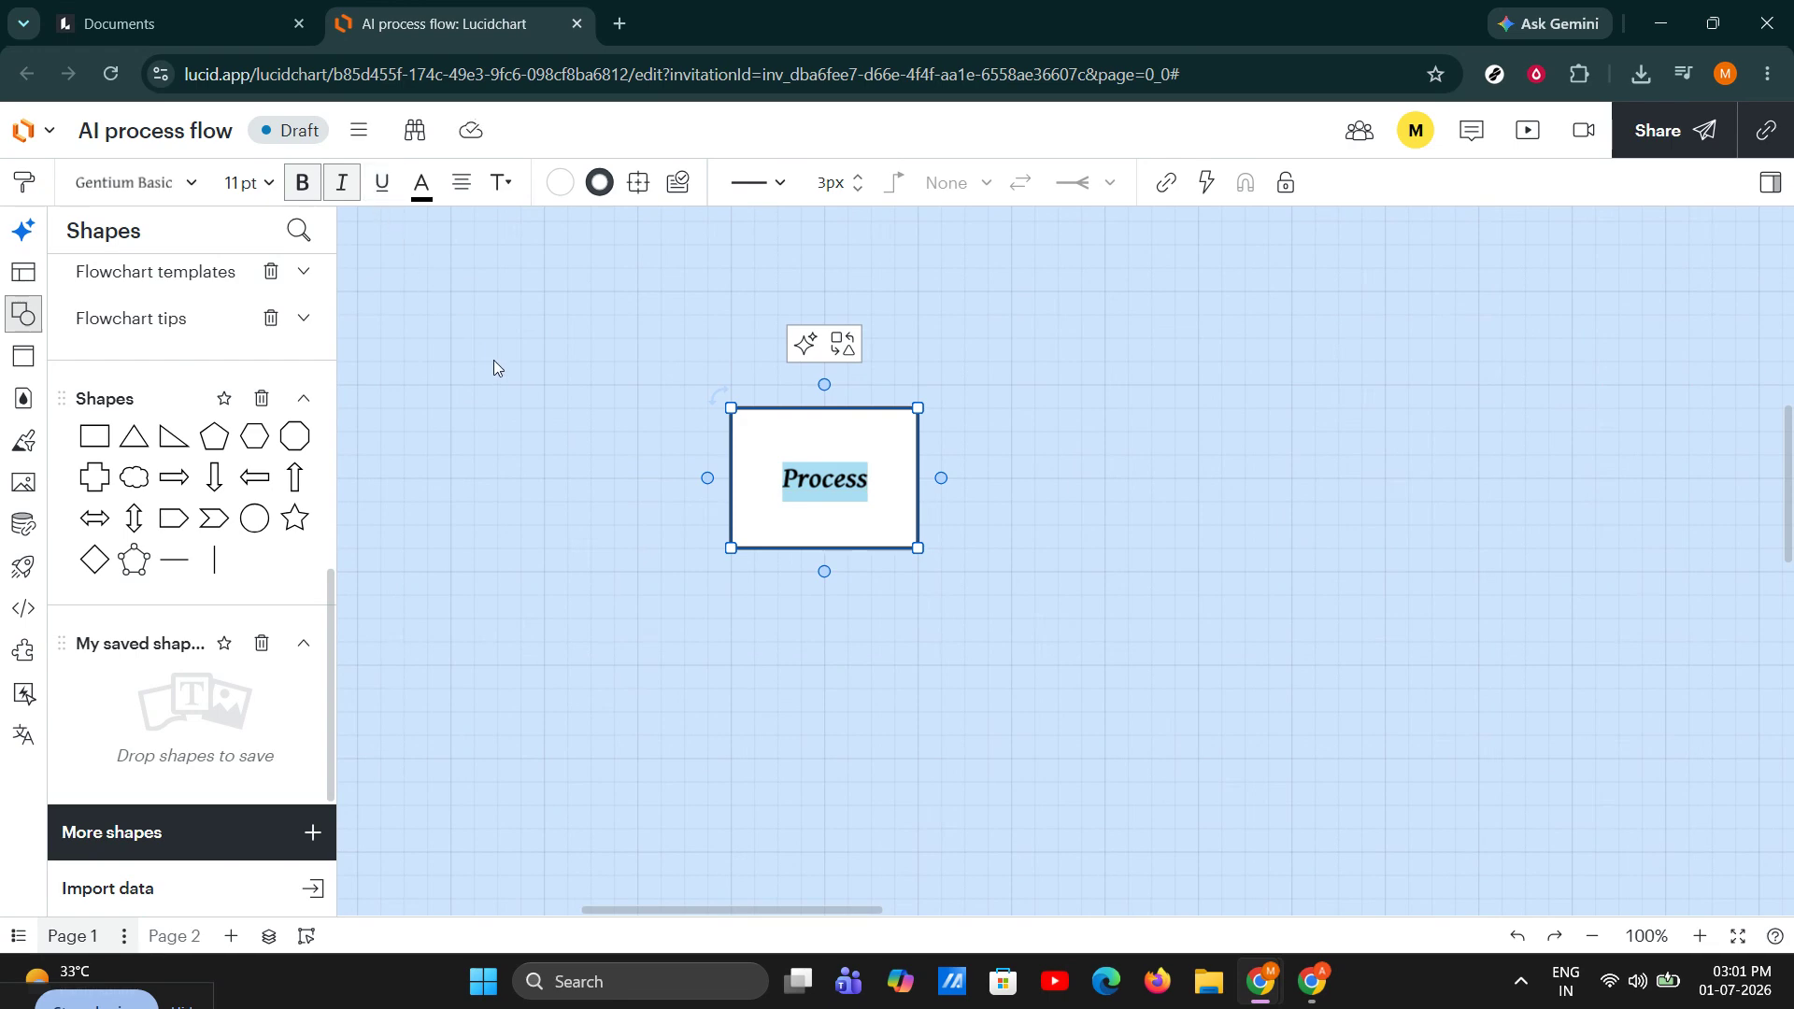
Step: Change the Process label's text color to dark orange
click(429, 202)
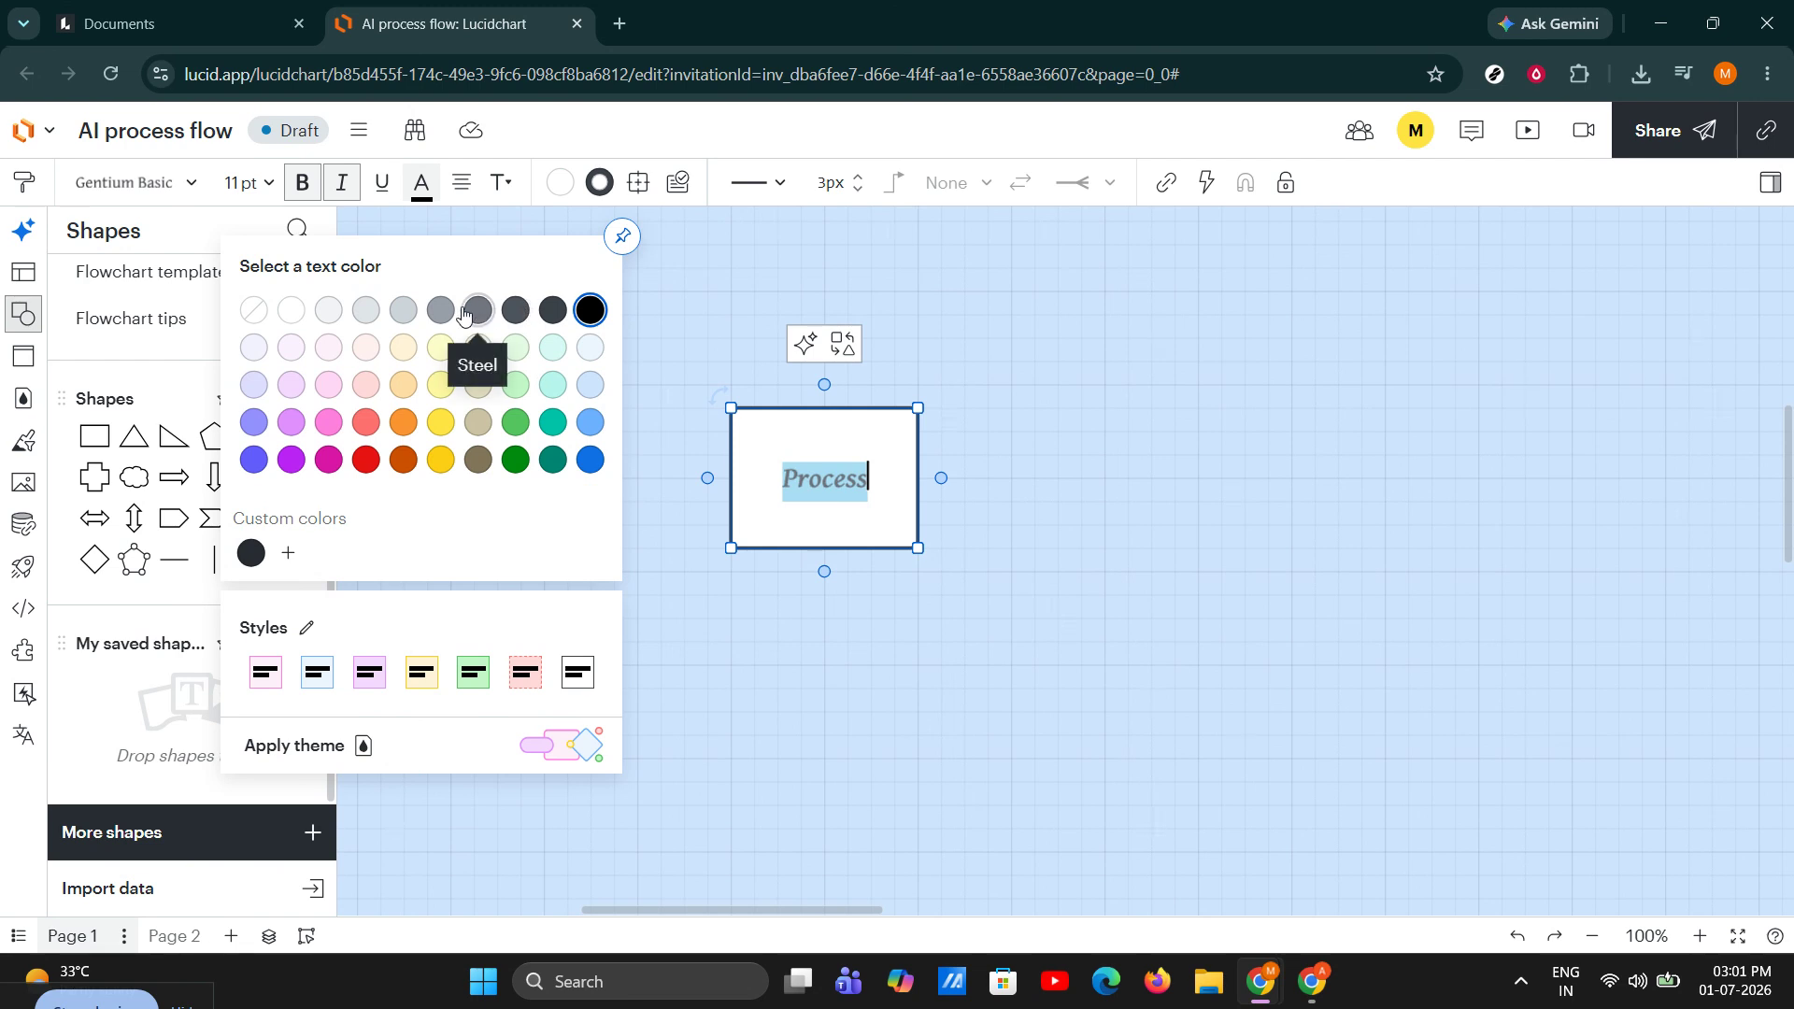
click(406, 460)
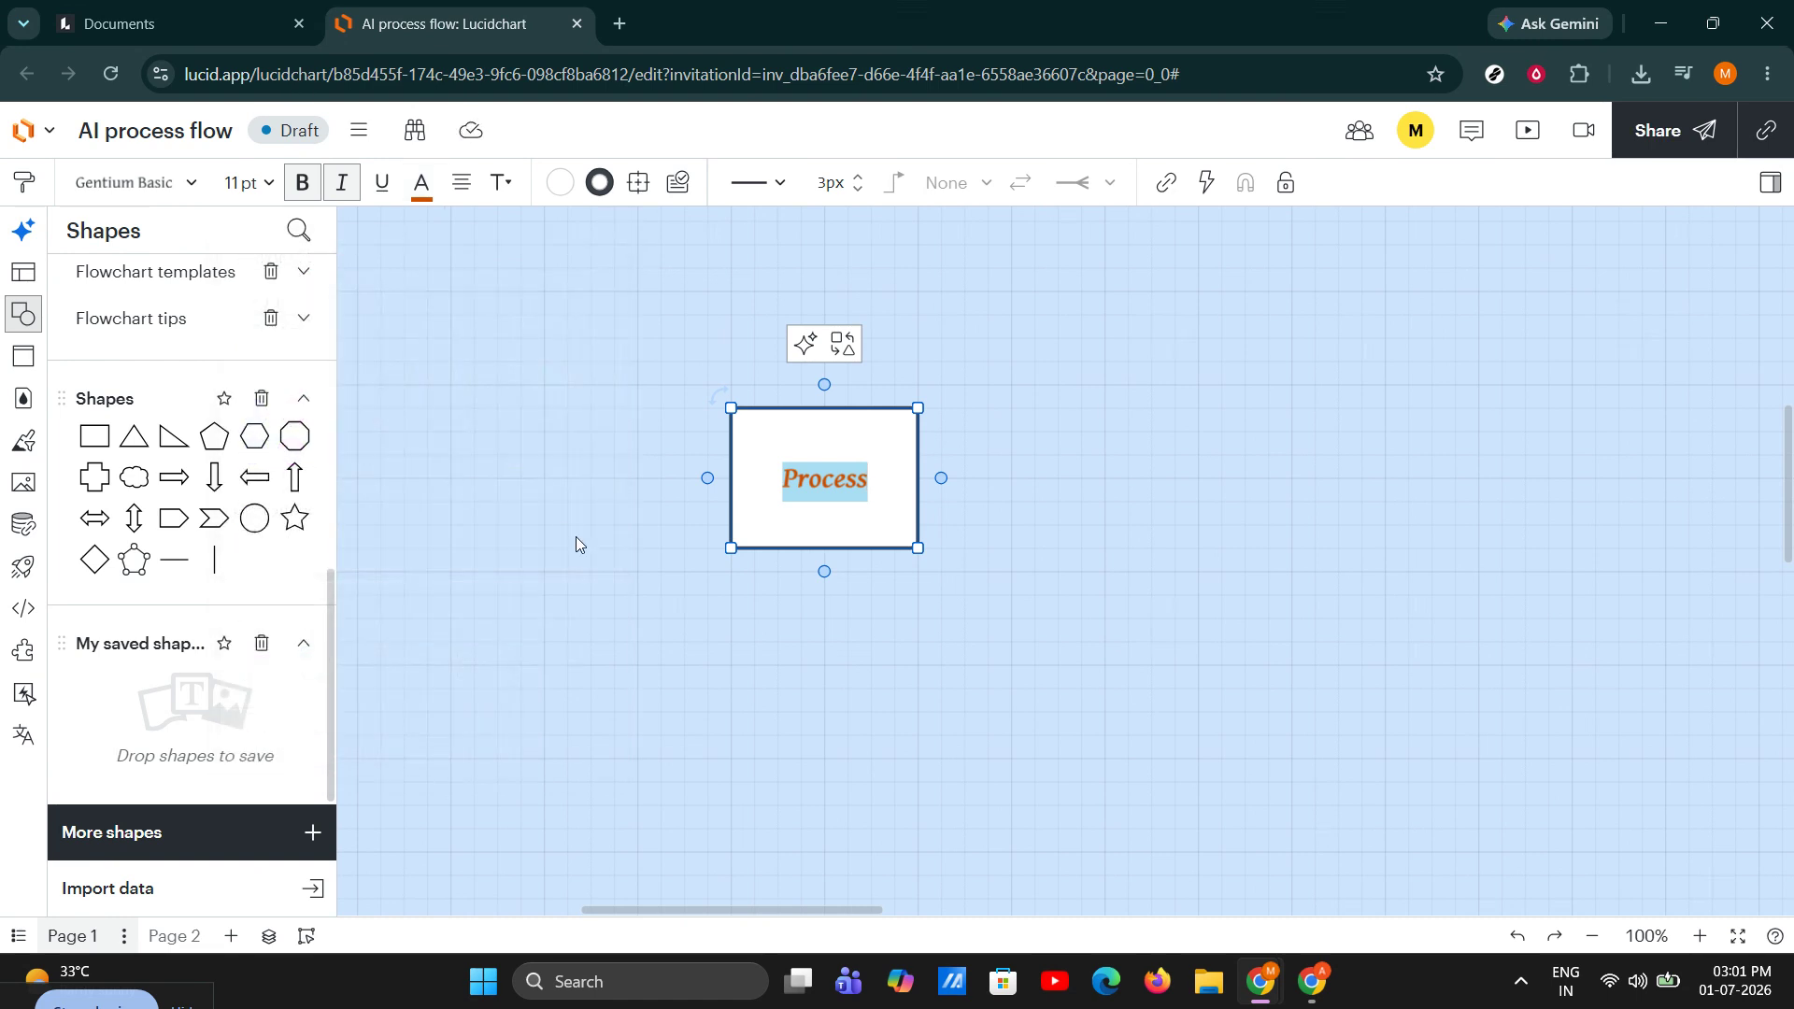
click(569, 500)
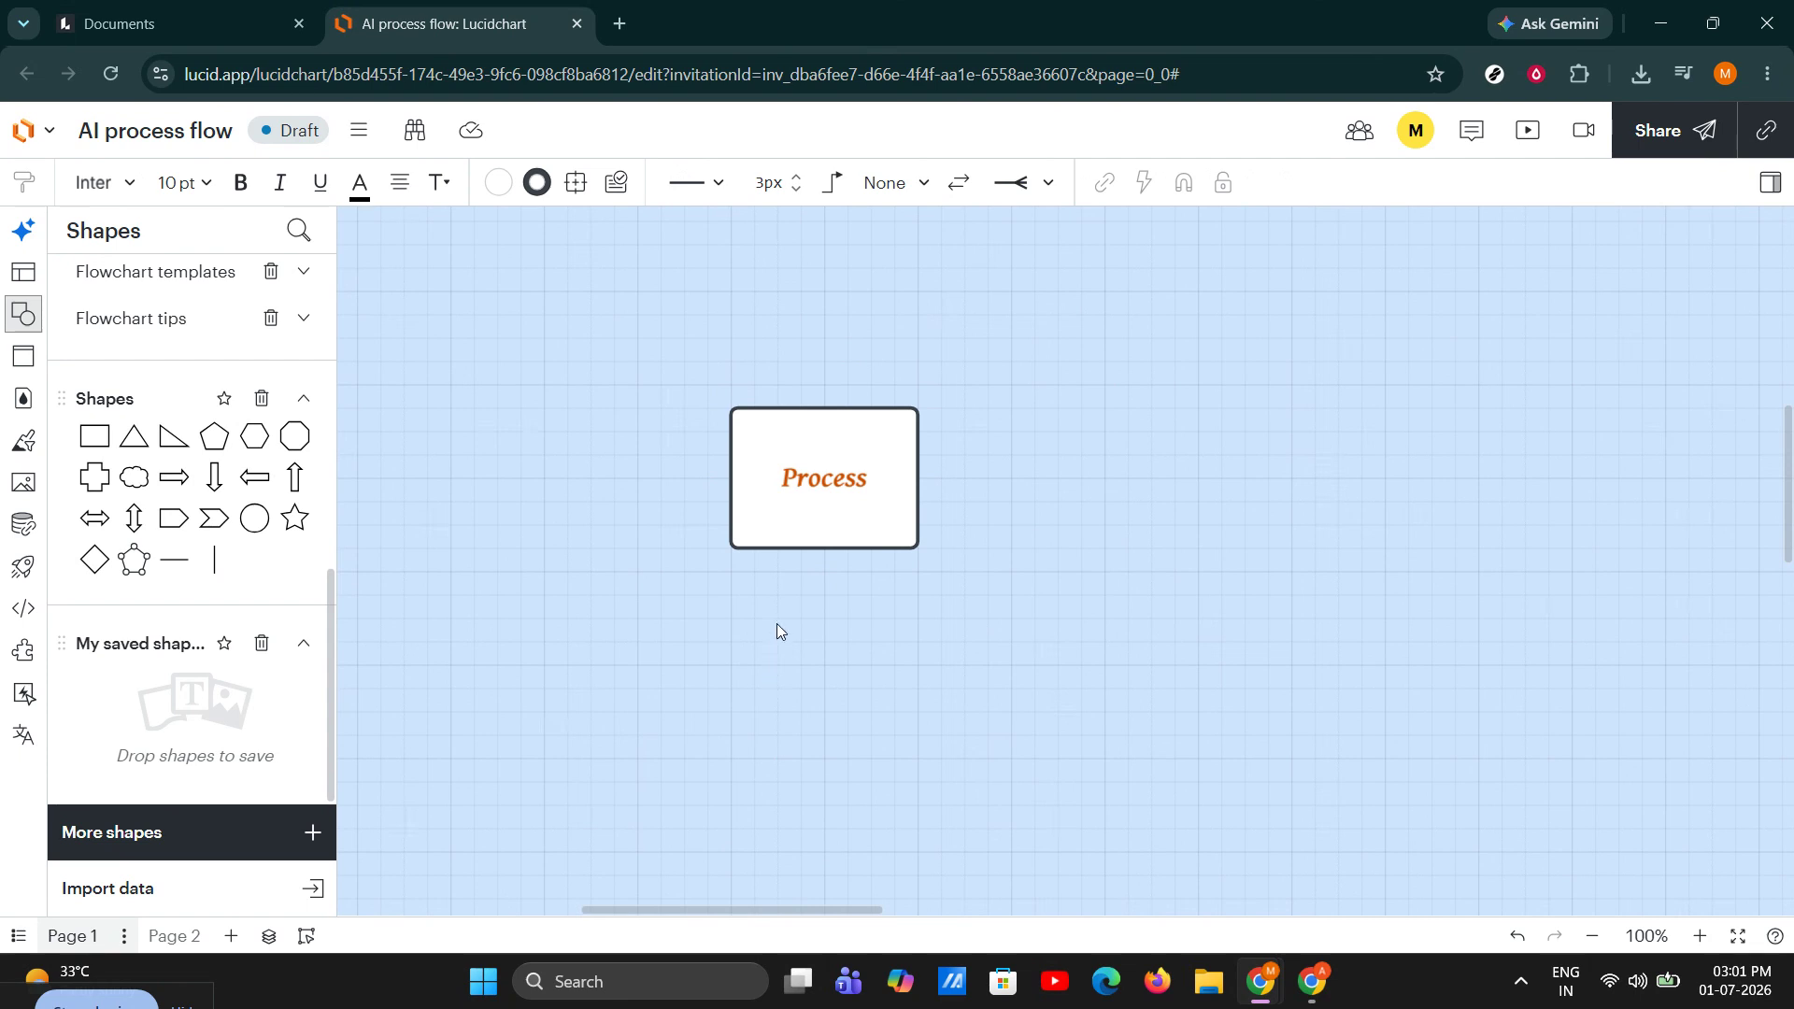
Step: Set the Process shape's font size to Auto
click(815, 431)
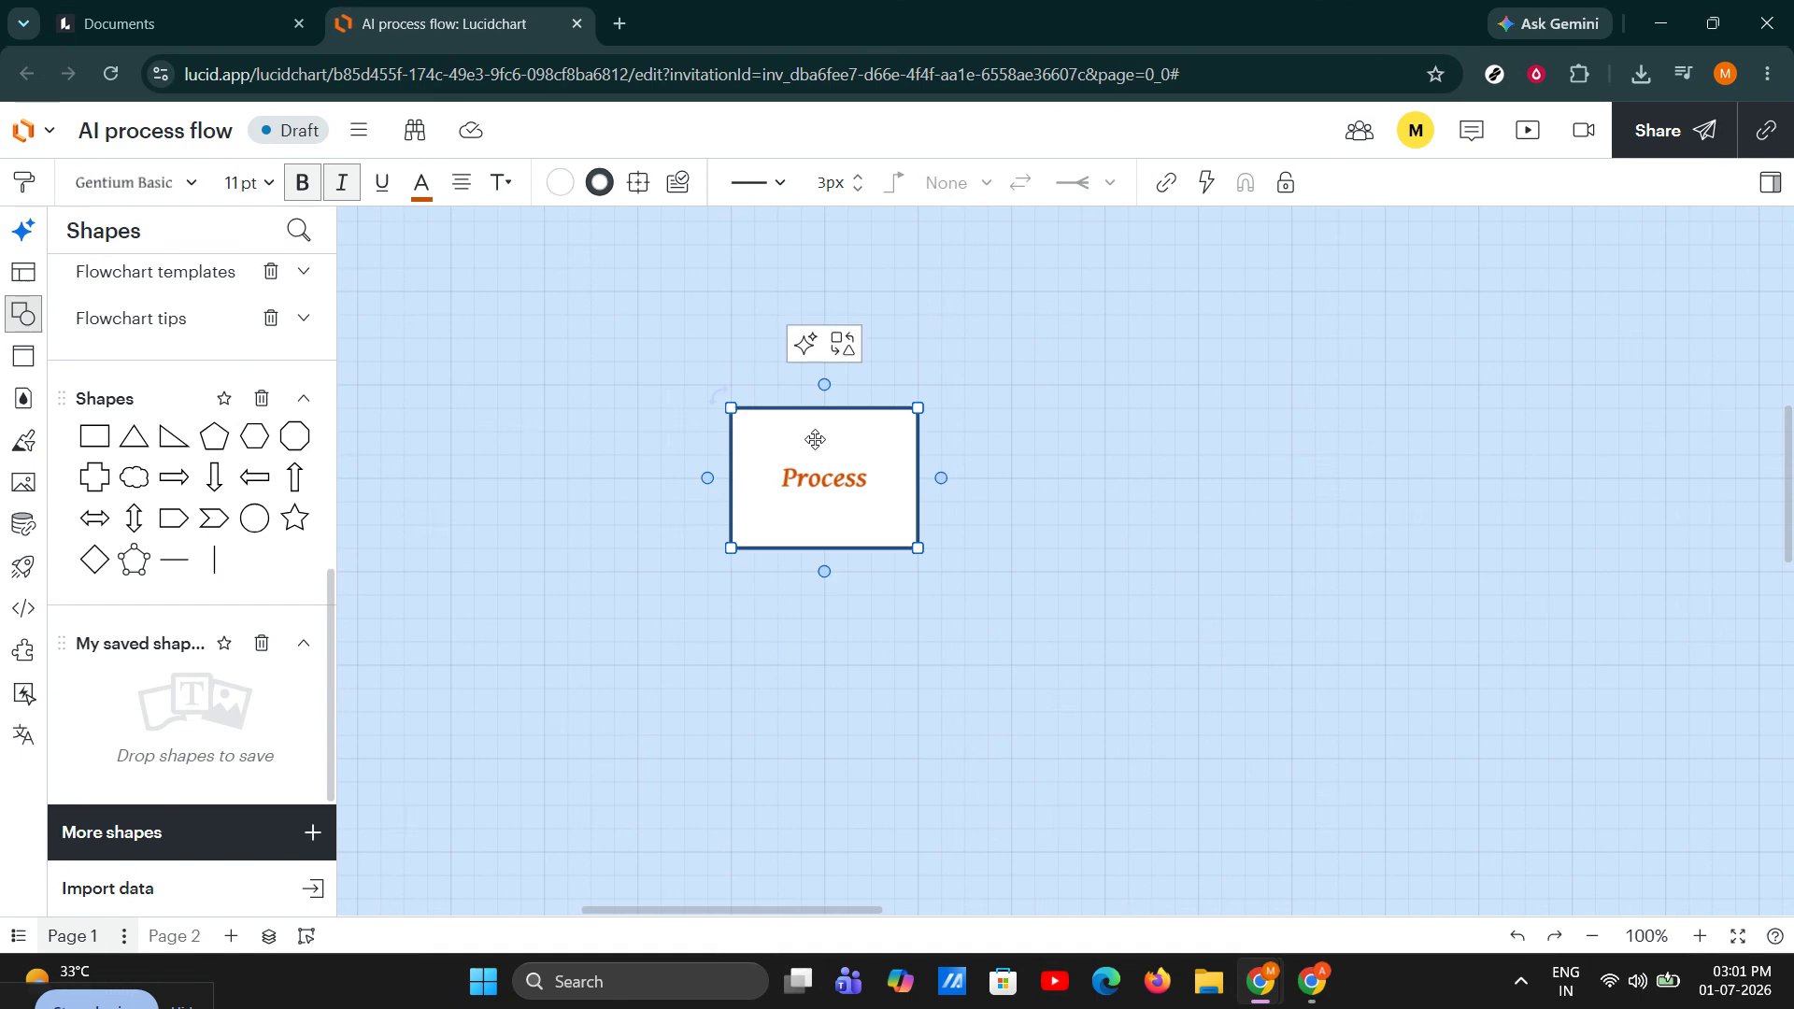
click(259, 197)
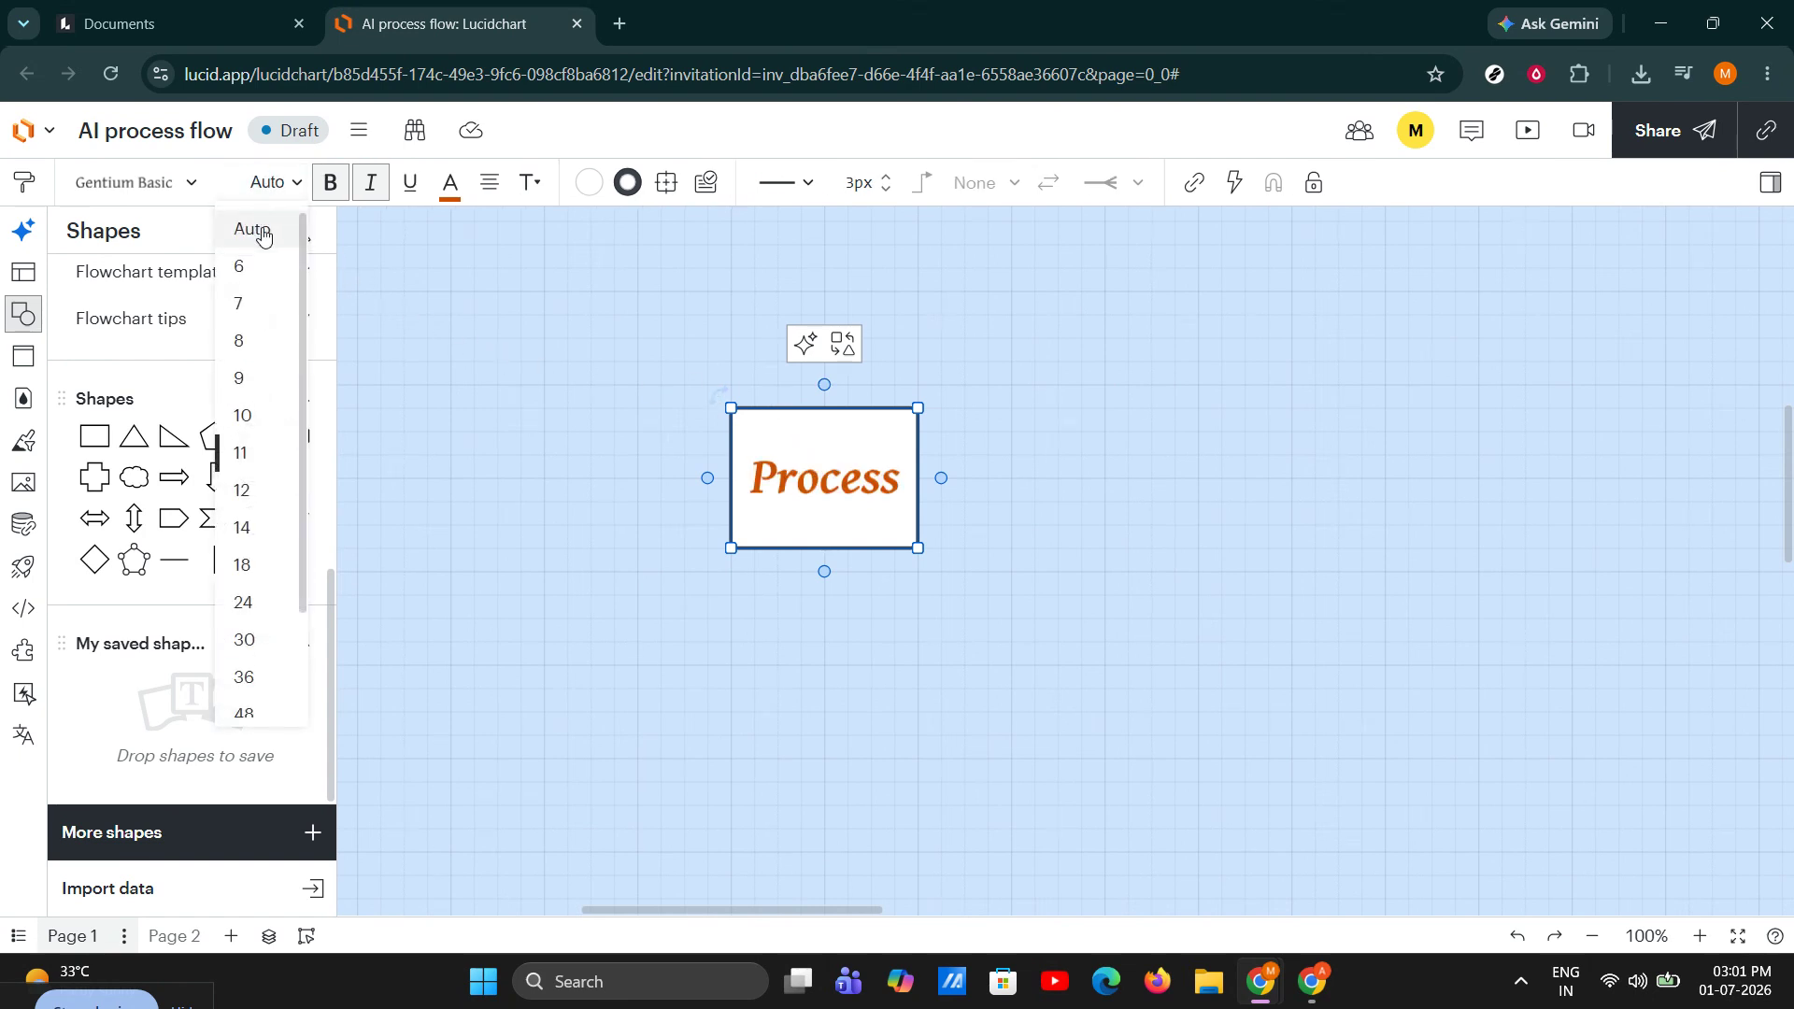
click(262, 233)
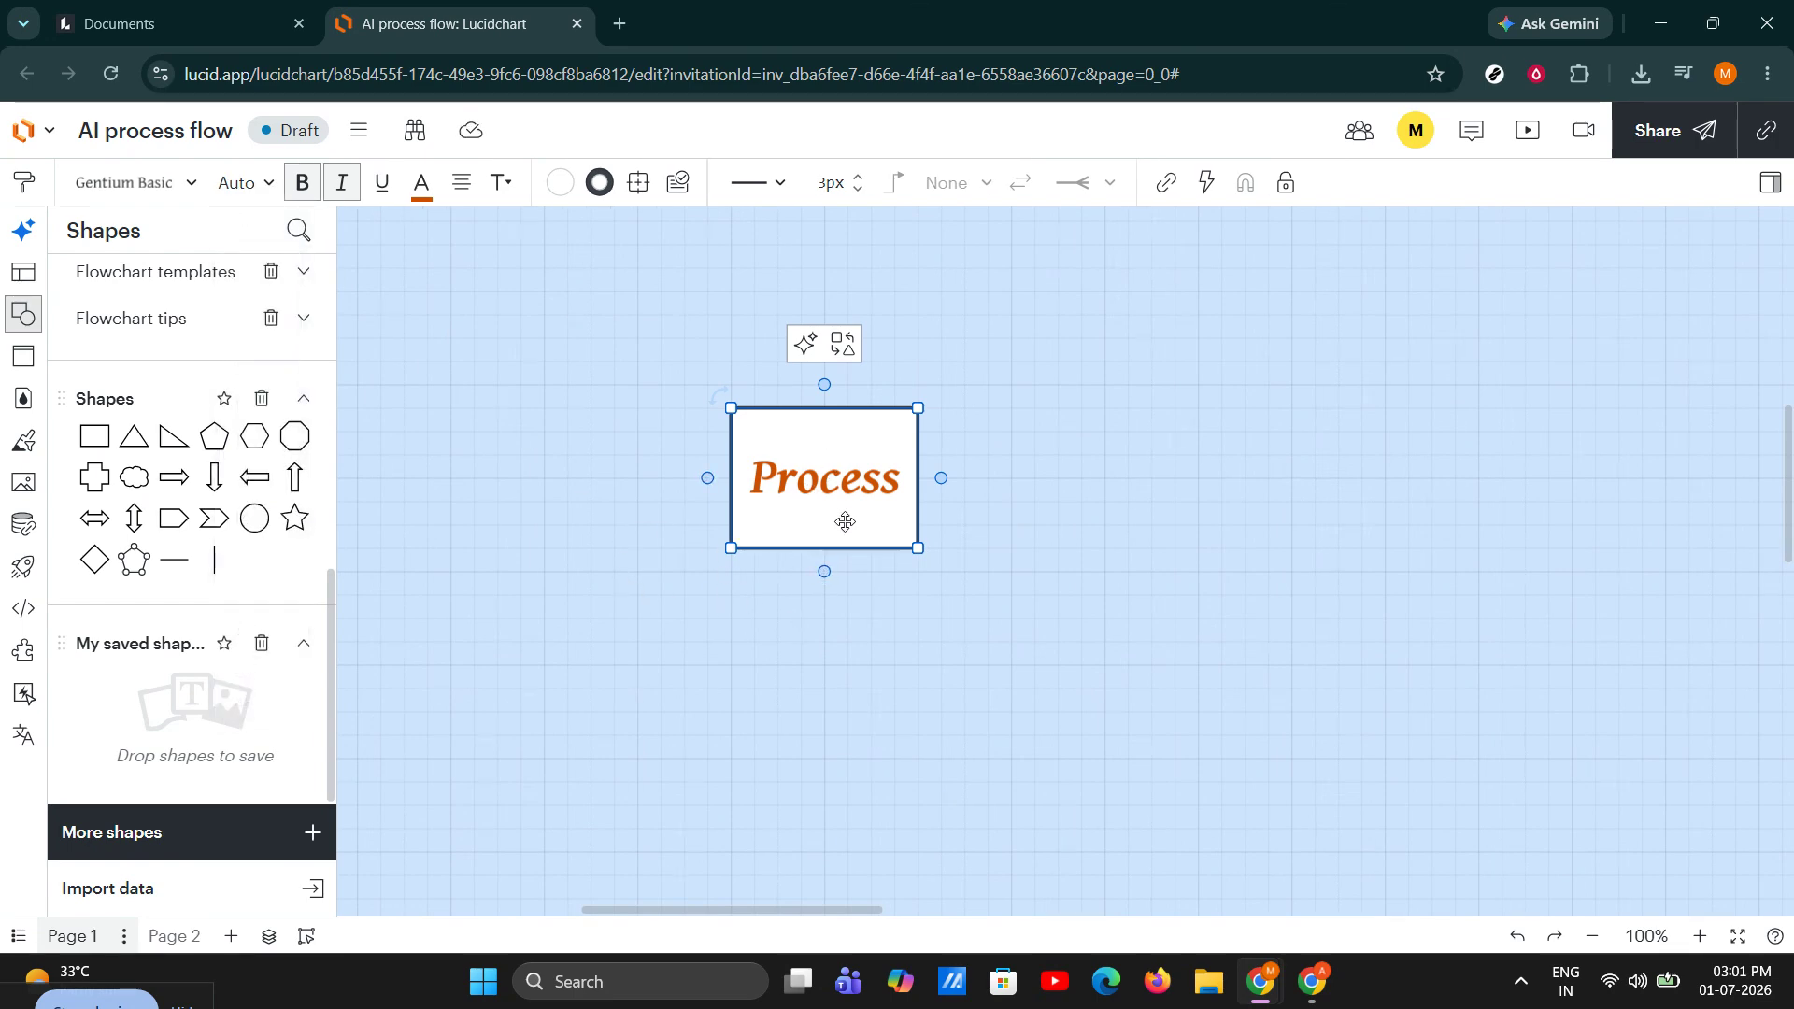
Step: Try adding the word "text" after "Process" in the shape's label, and delete it again
double_click(894, 477)
click(899, 478)
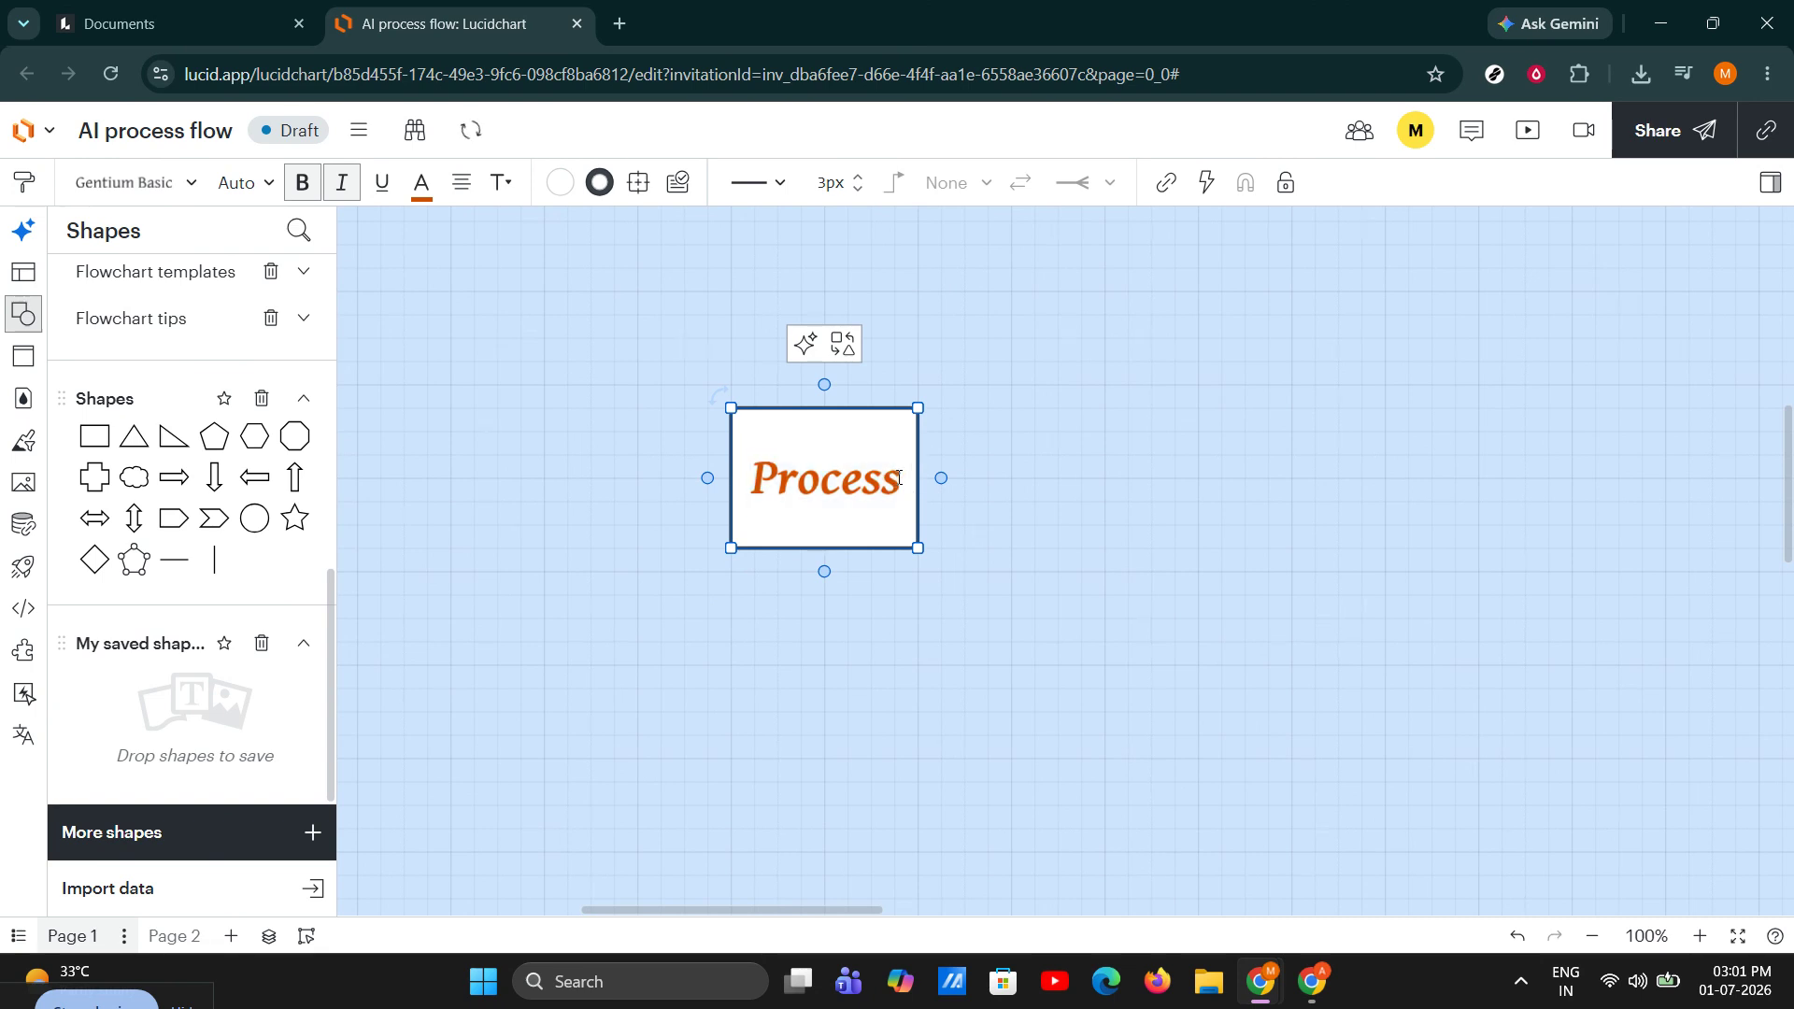
text(e)
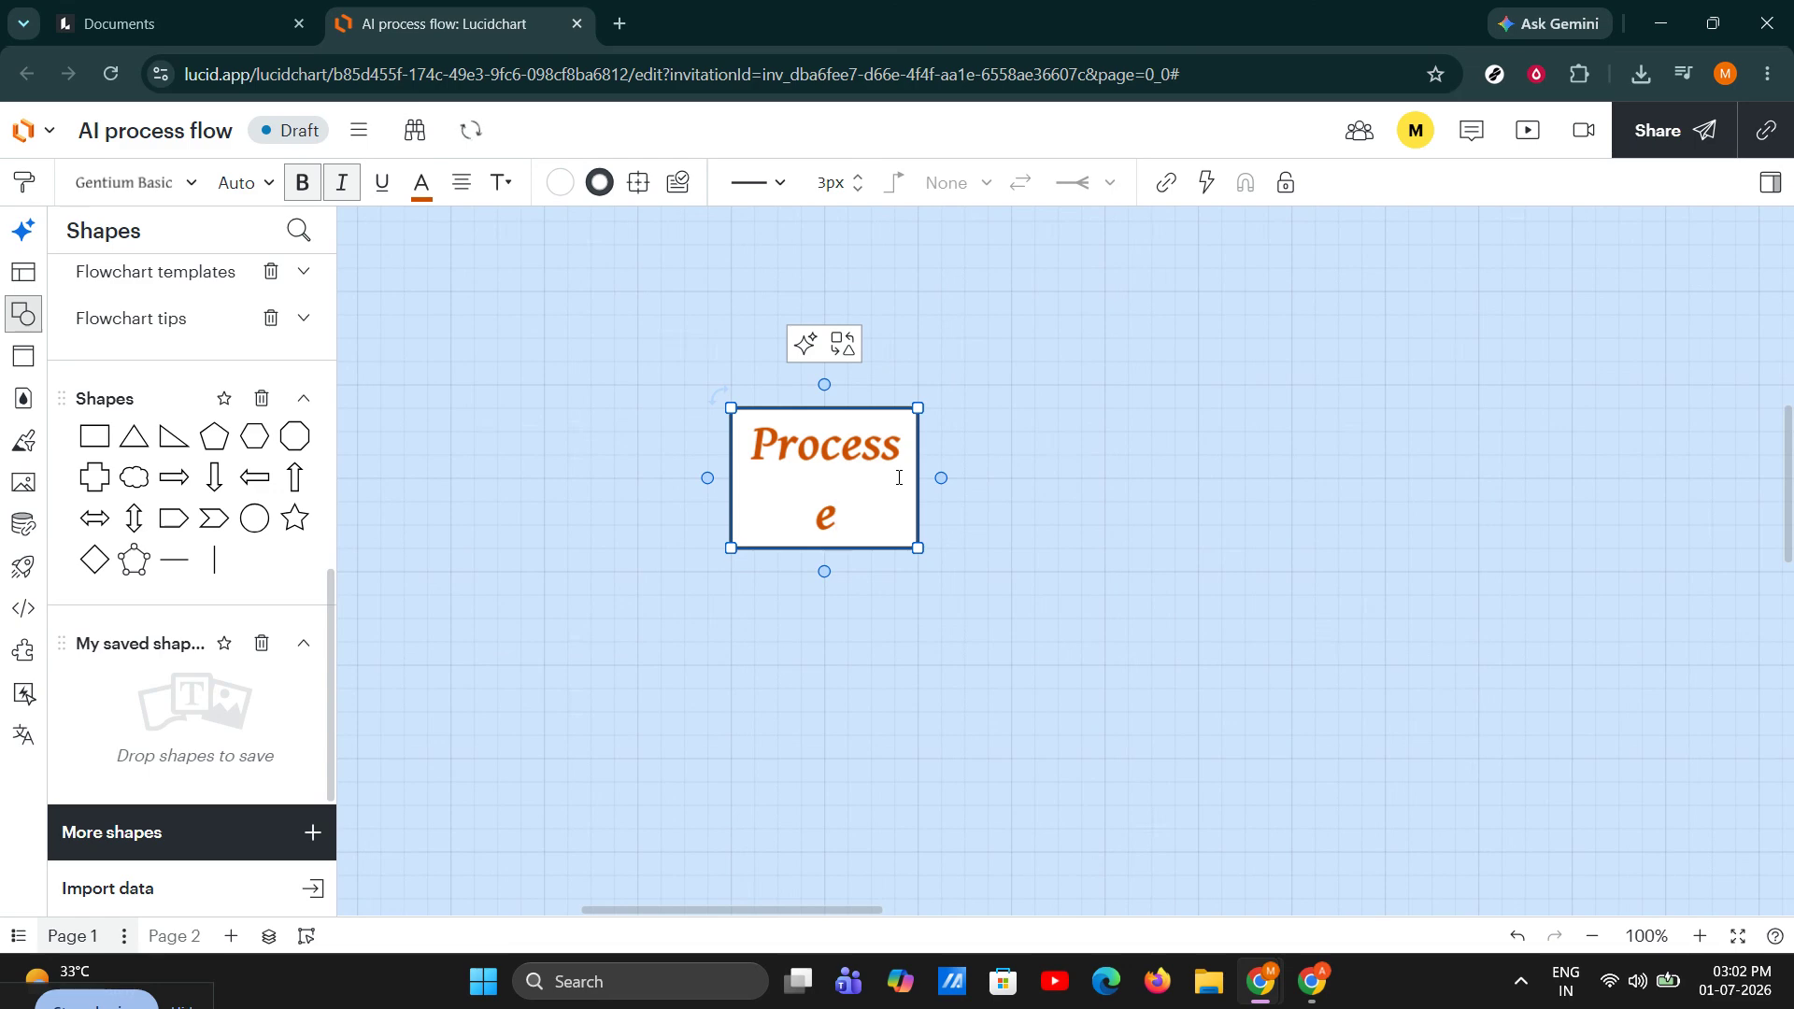
key(BackSpace)
text(text)
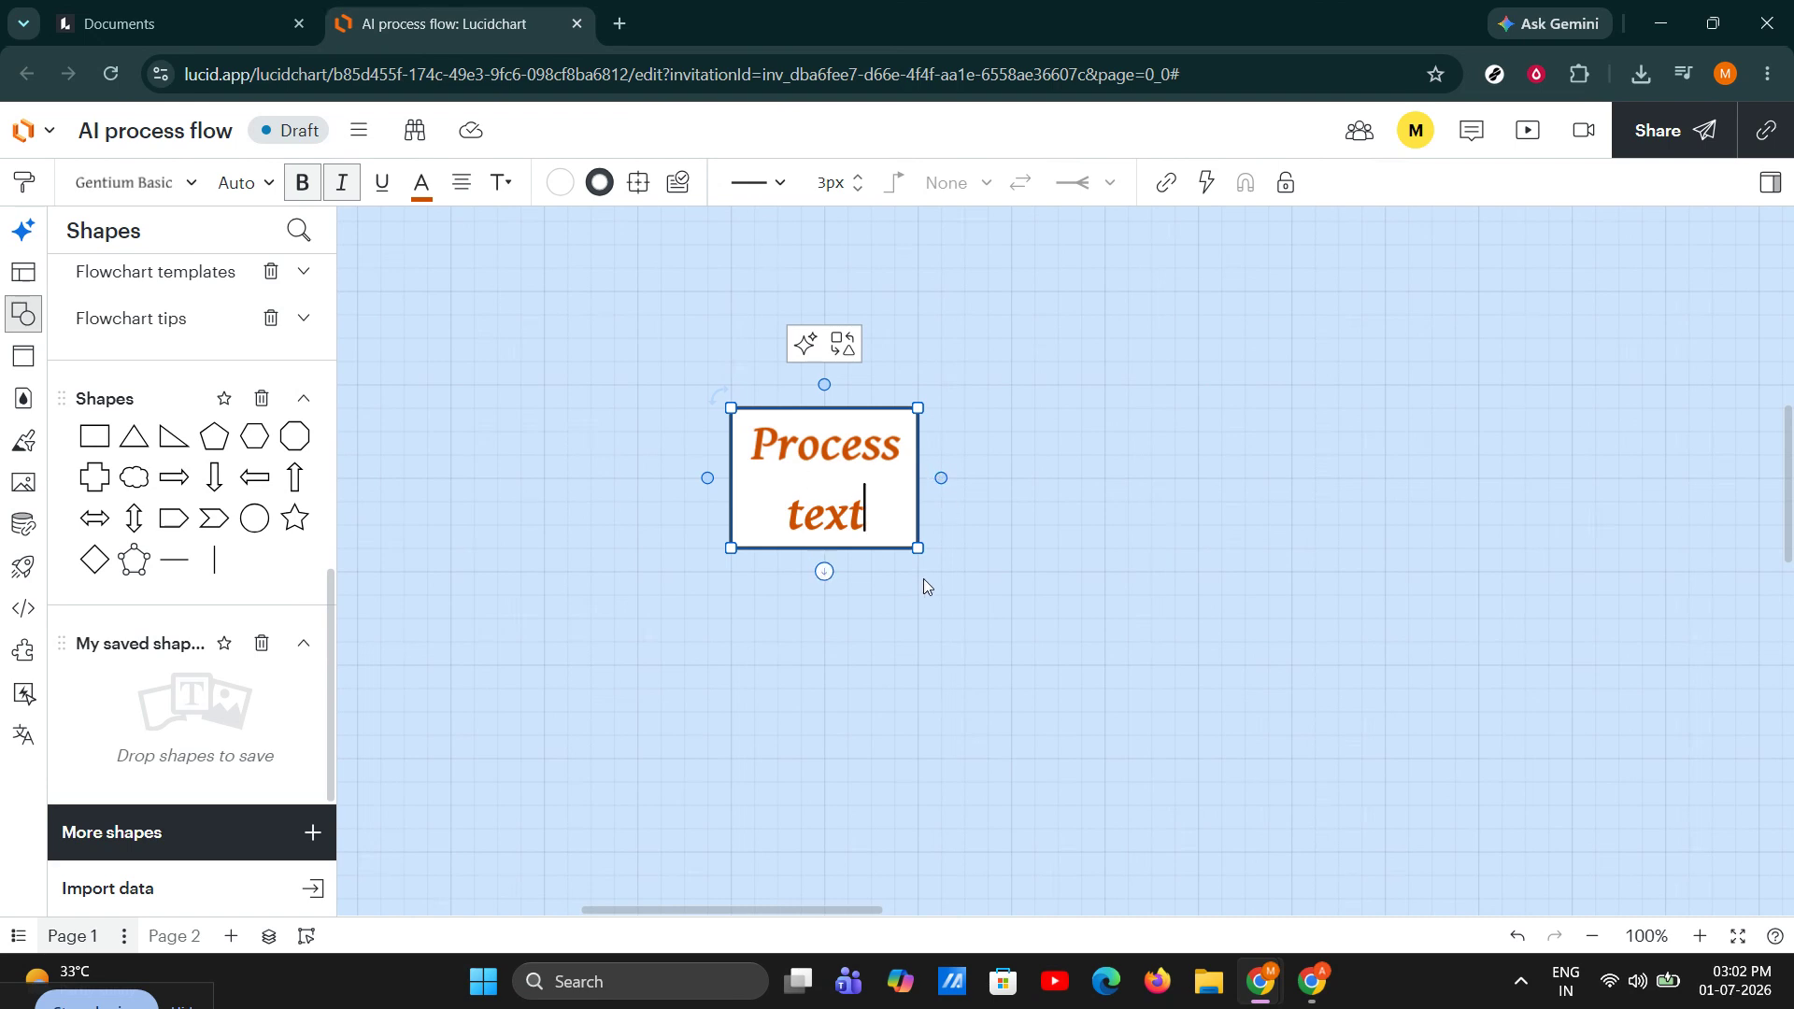
key(BackSpace)
key(BackSpace)
key(BackSpace)
key(BackSpace)
key(BackSpace)
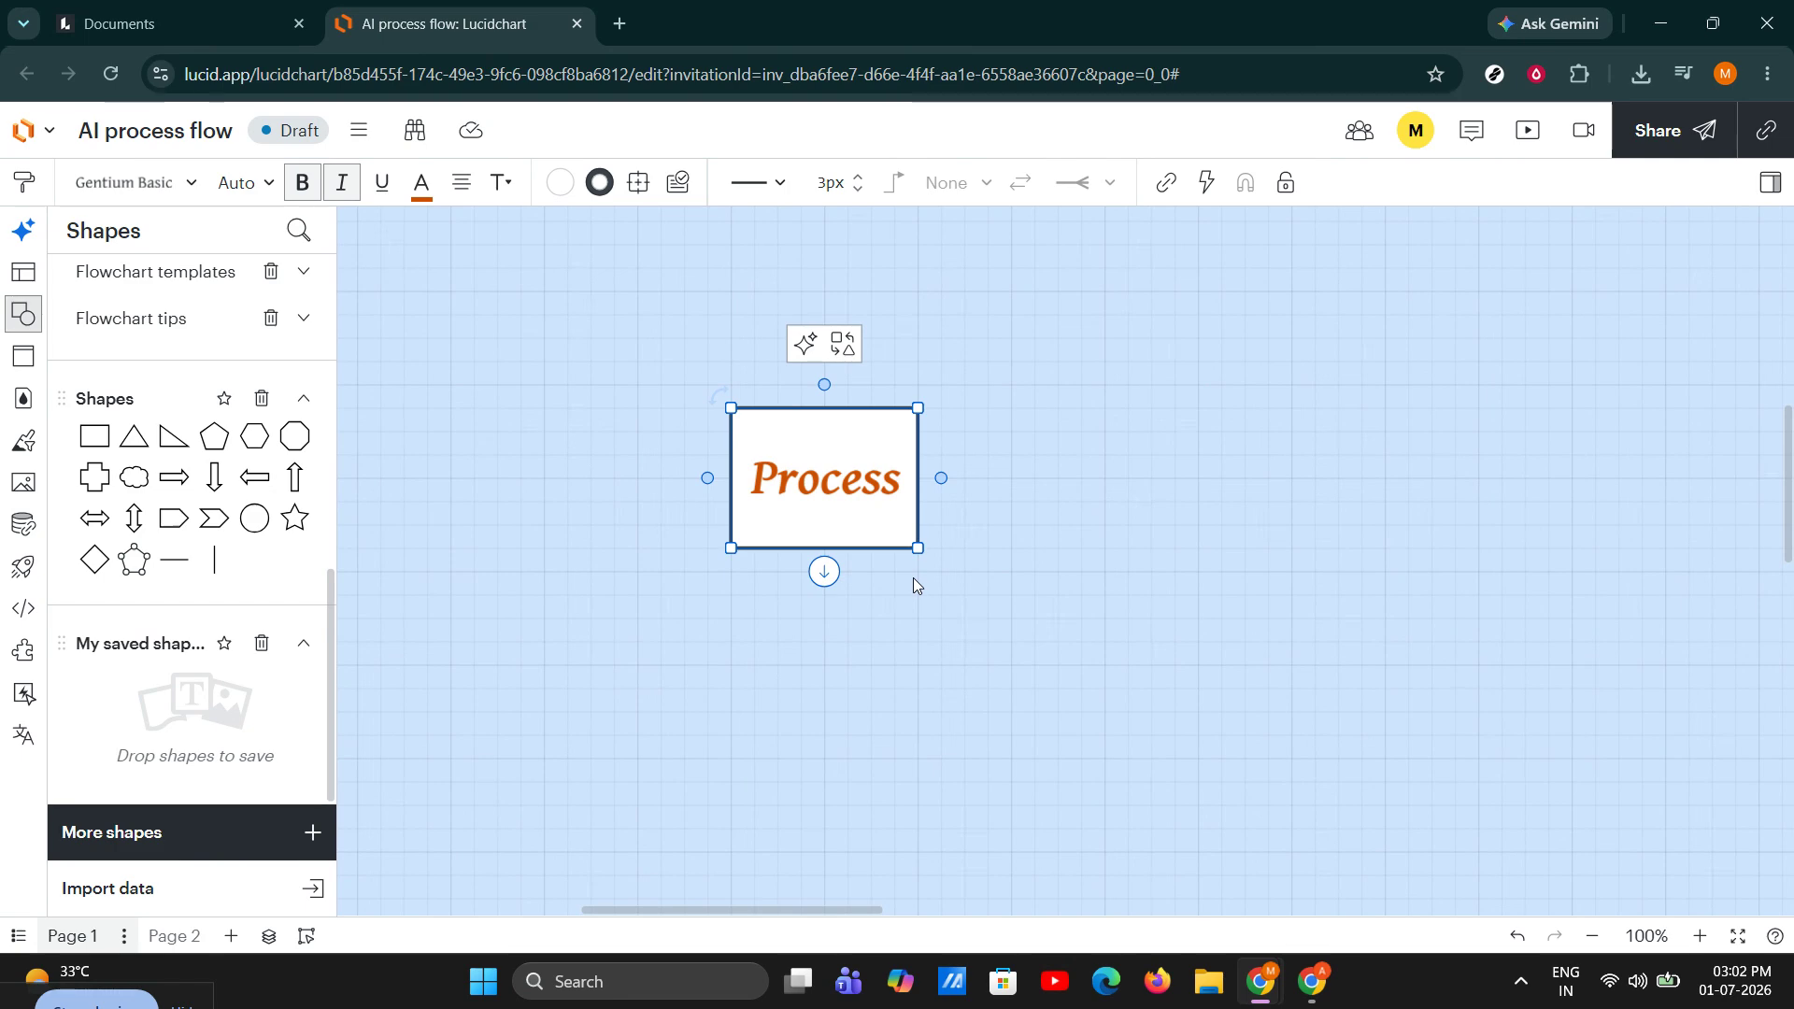
Step: Enlarge the Process shape slightly in both width and height from its lower-right corner
drag(918, 548, 964, 594)
click(1131, 402)
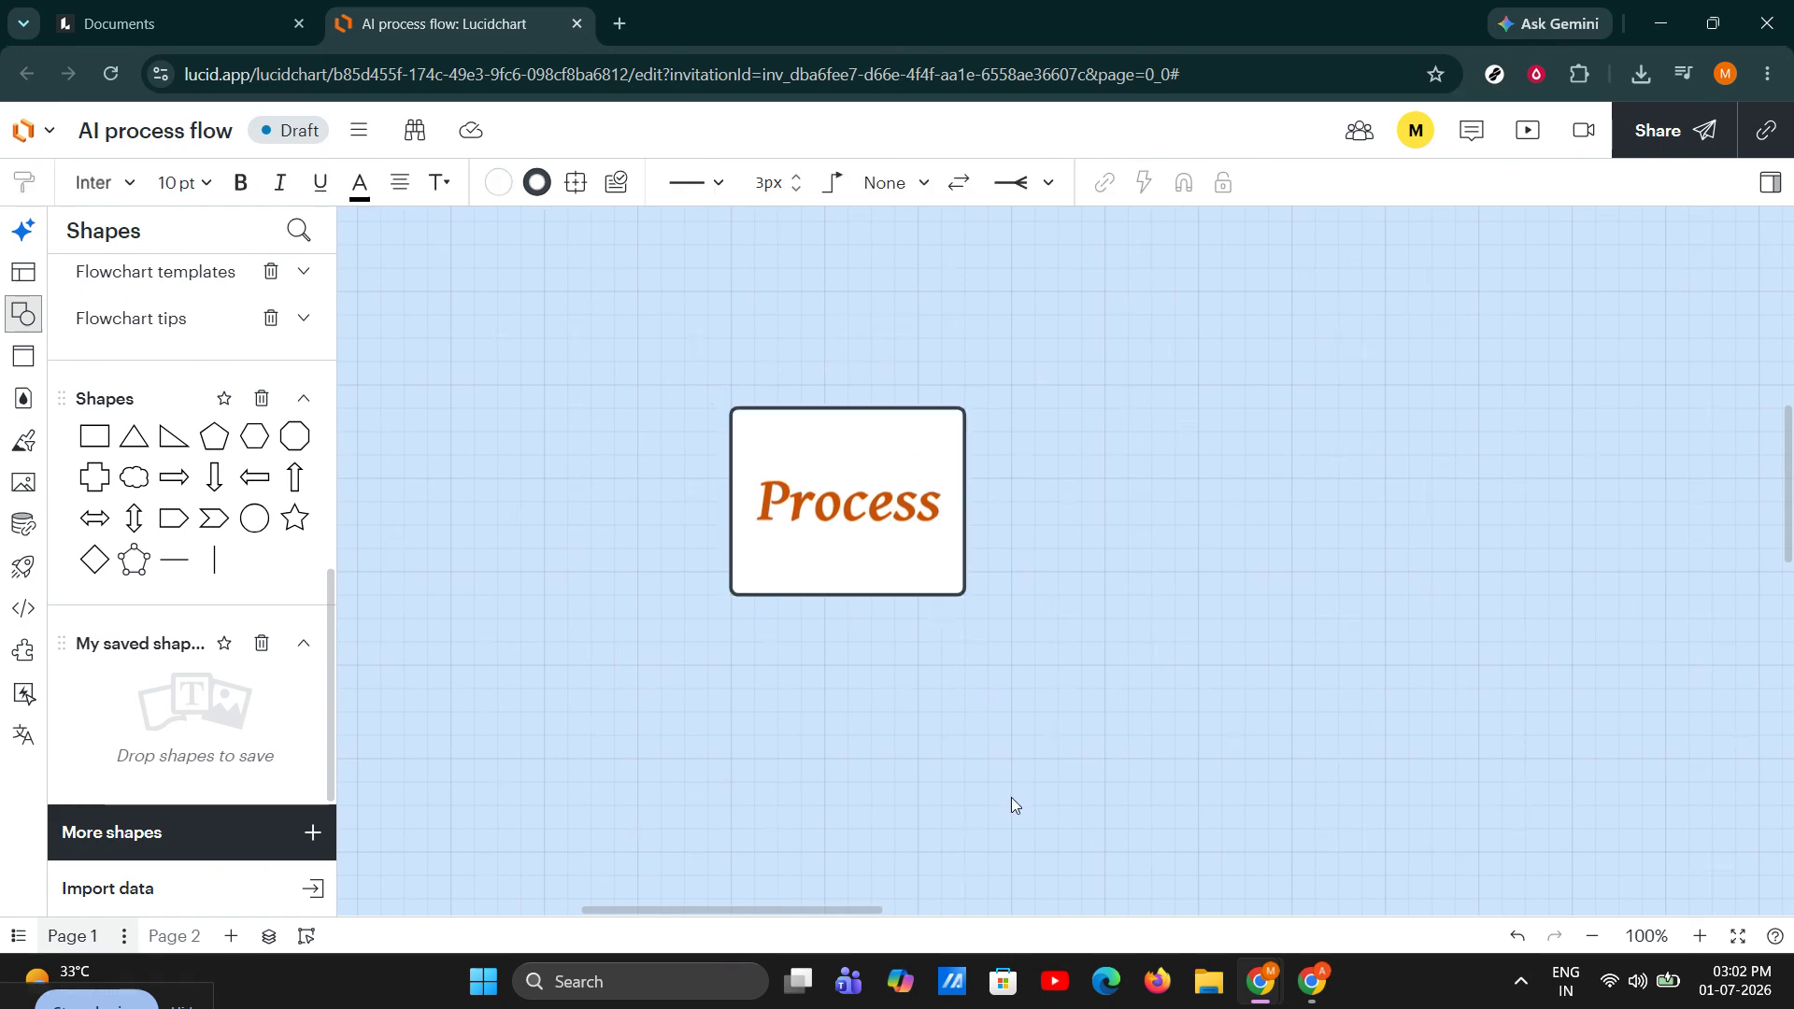
scroll(1008, 794, down, 5)
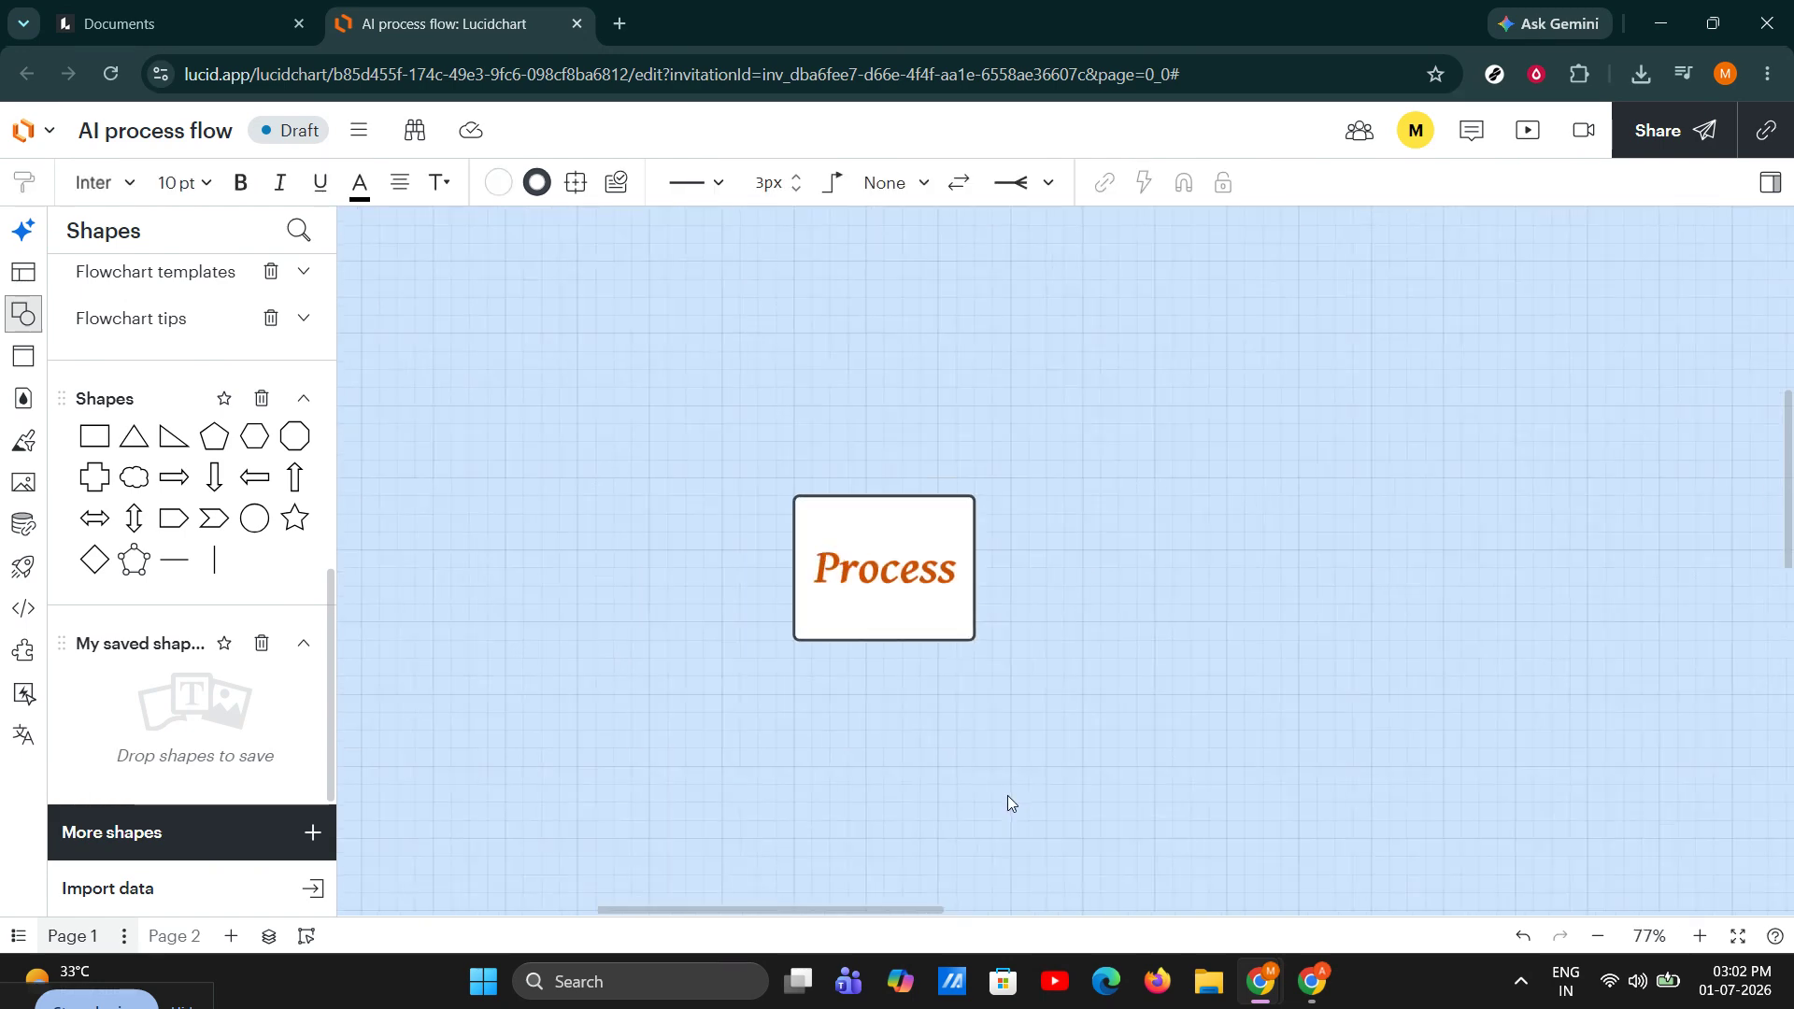
scroll(1043, 712, down, 3)
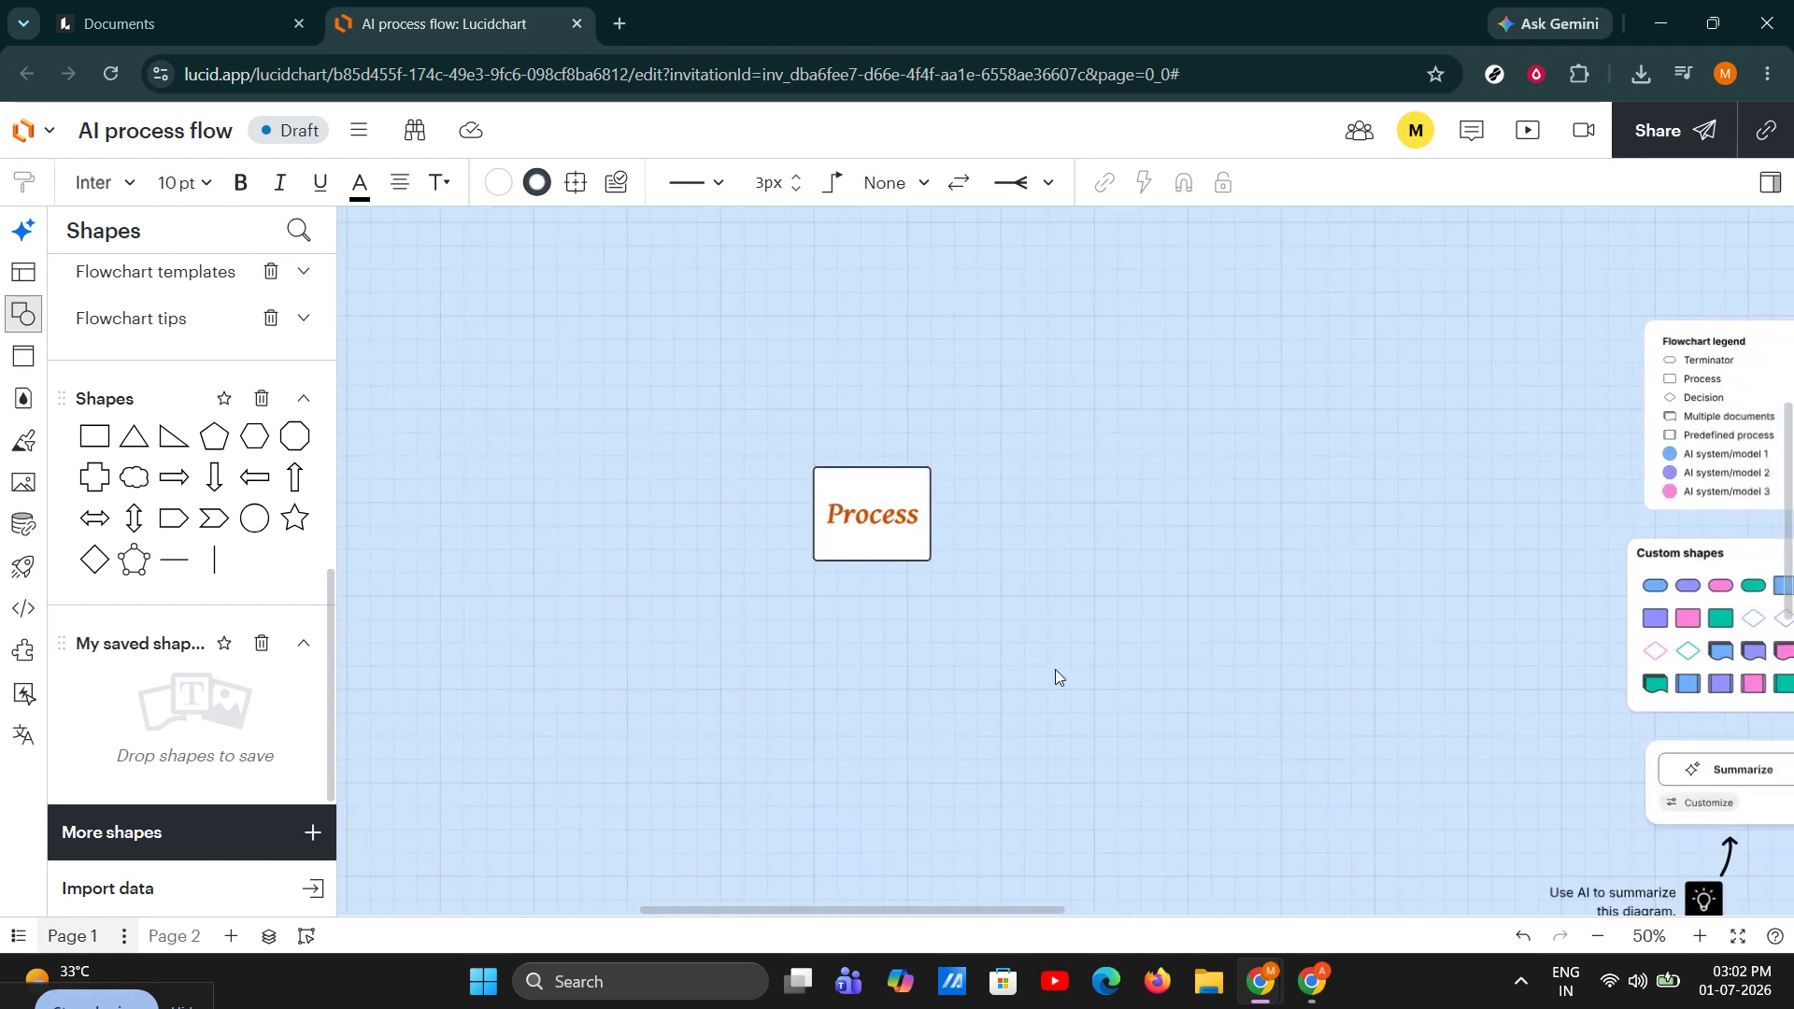
double_click(898, 519)
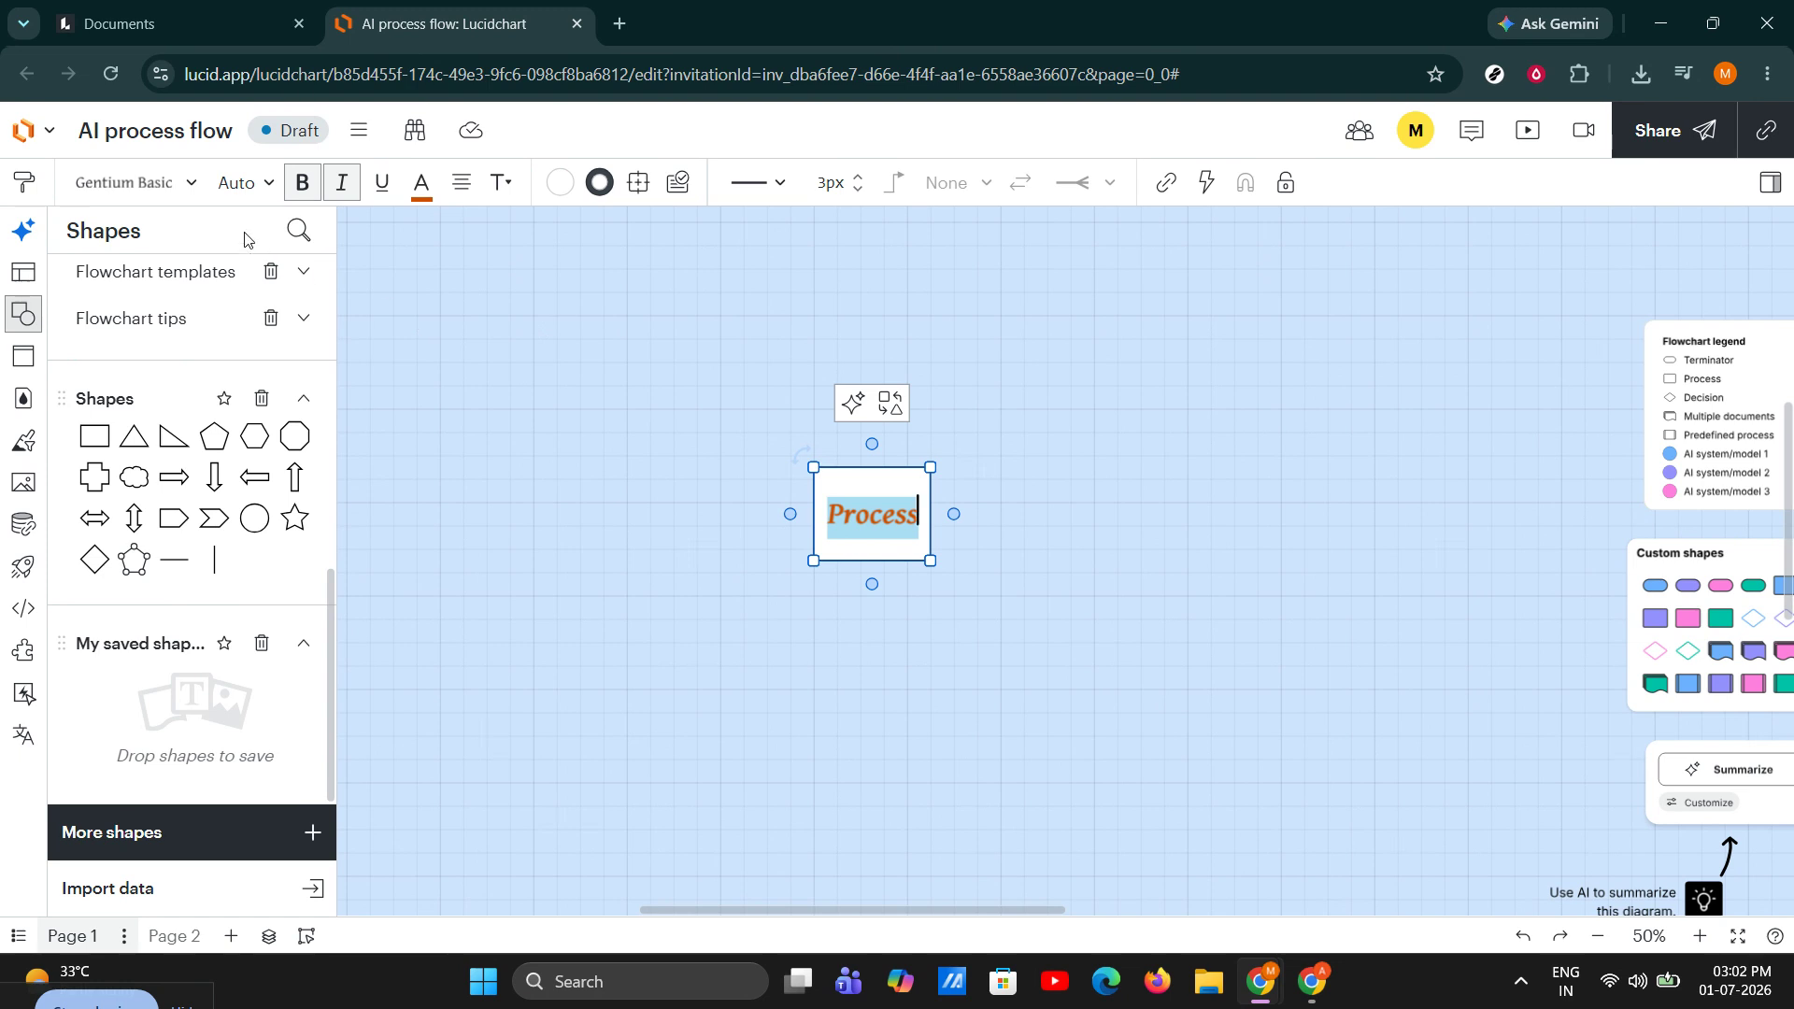
click(241, 182)
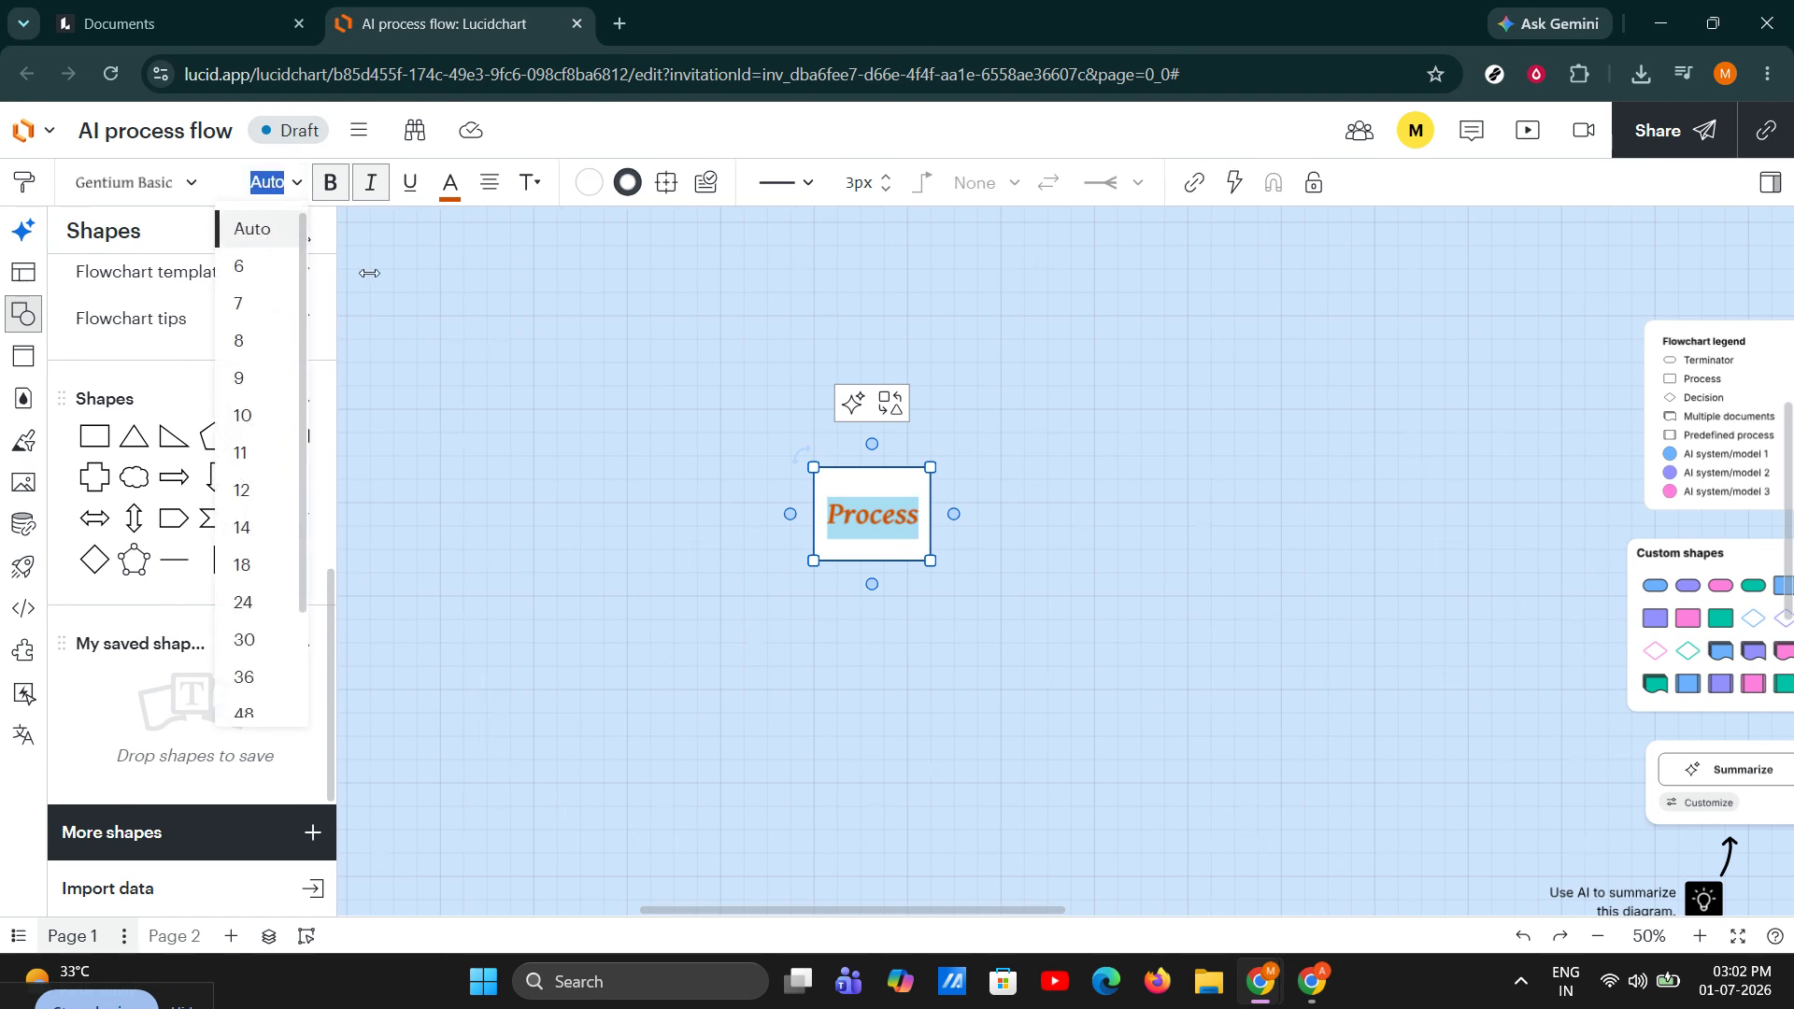
click(591, 362)
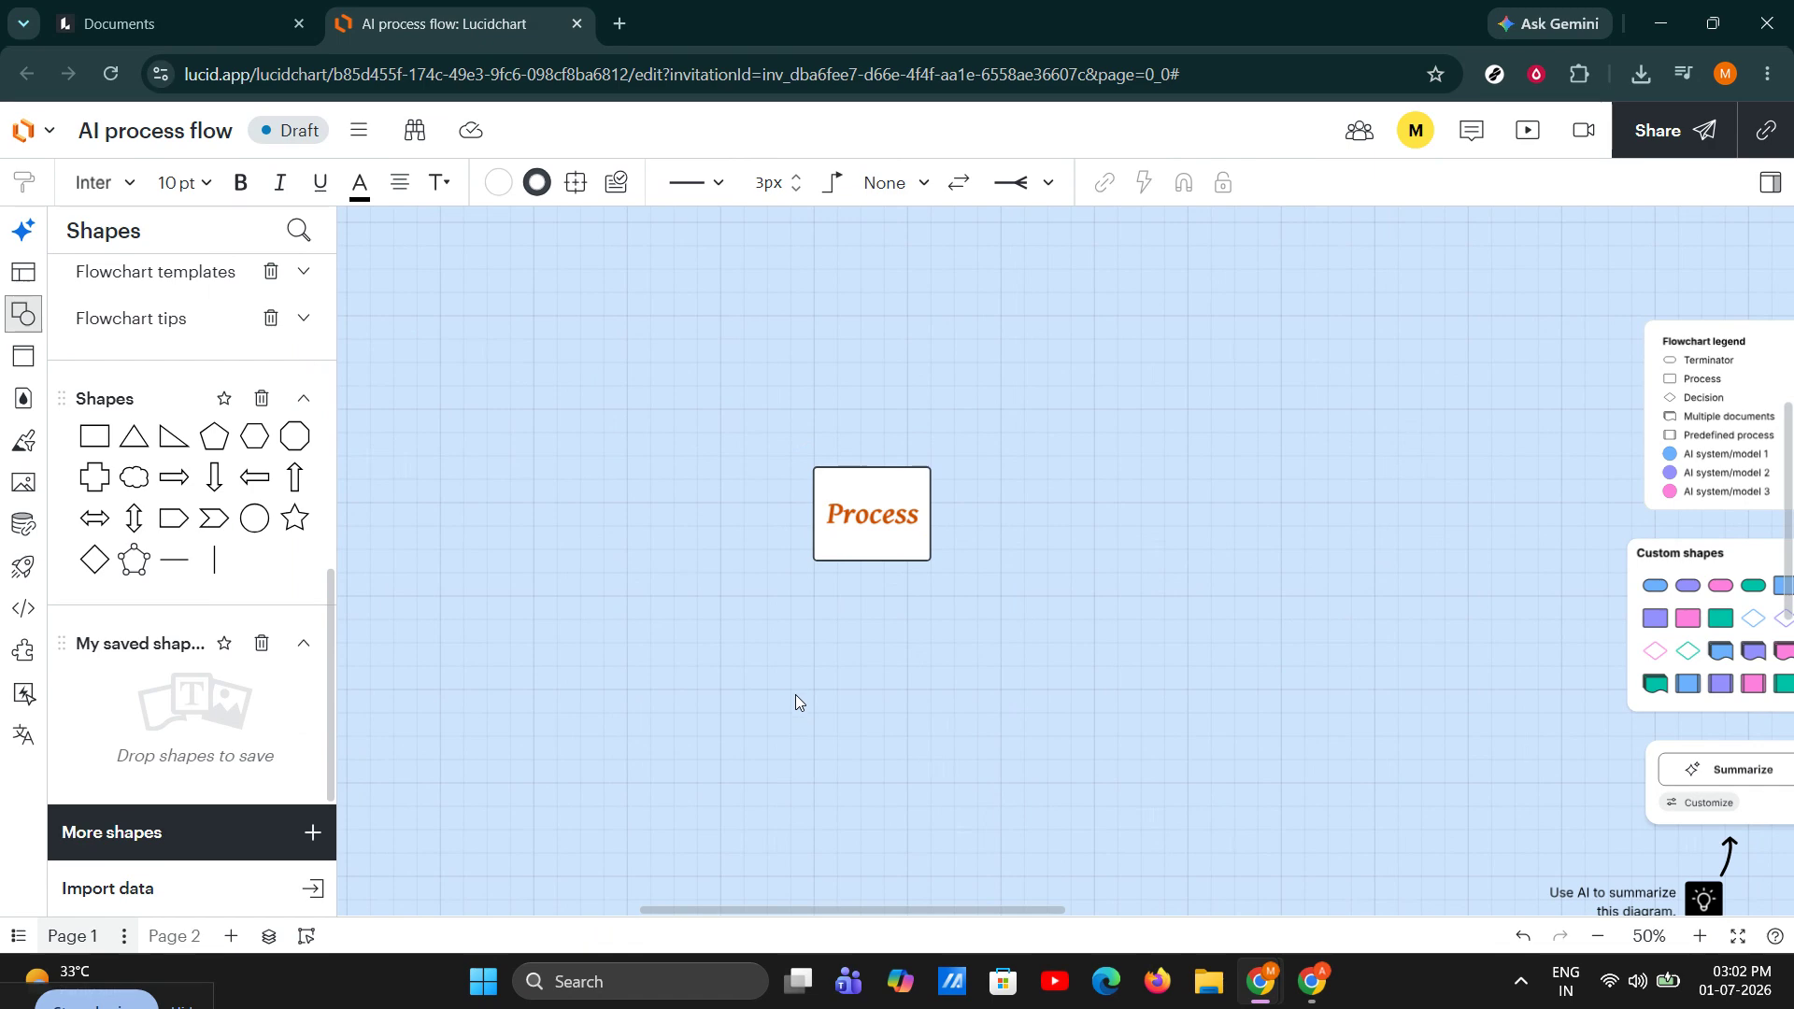
drag(980, 792, 1032, 679)
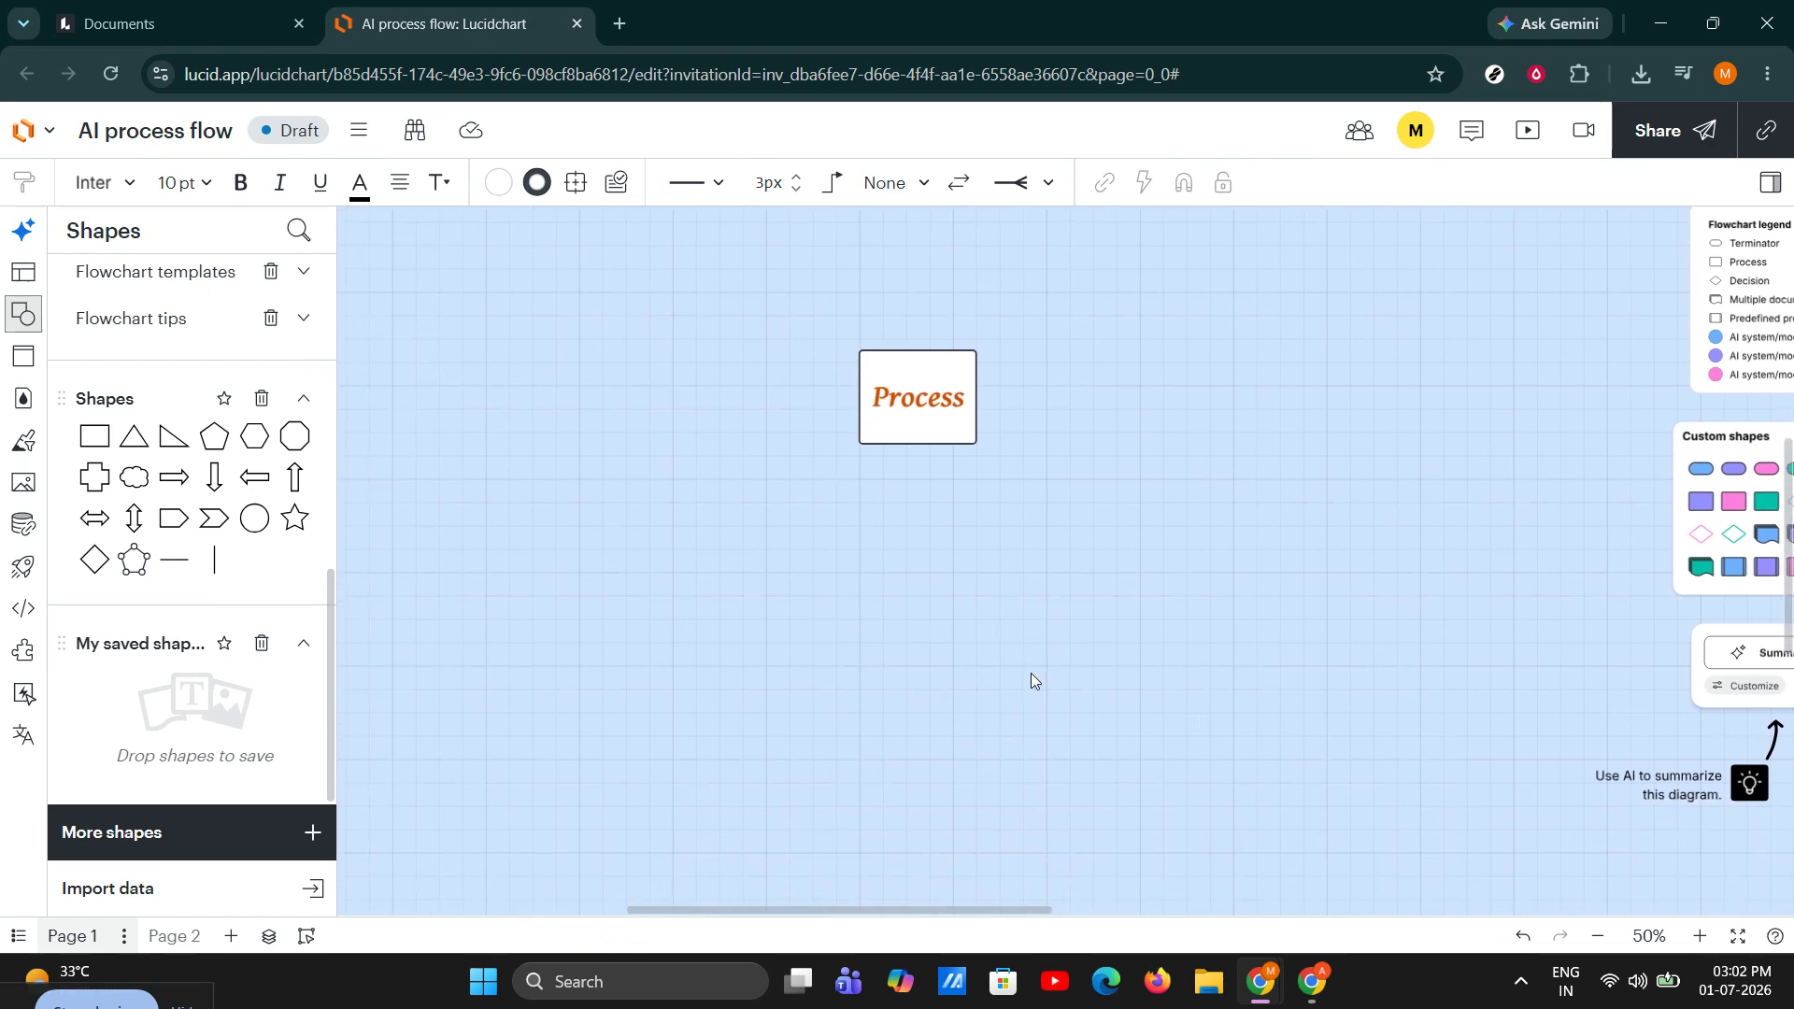